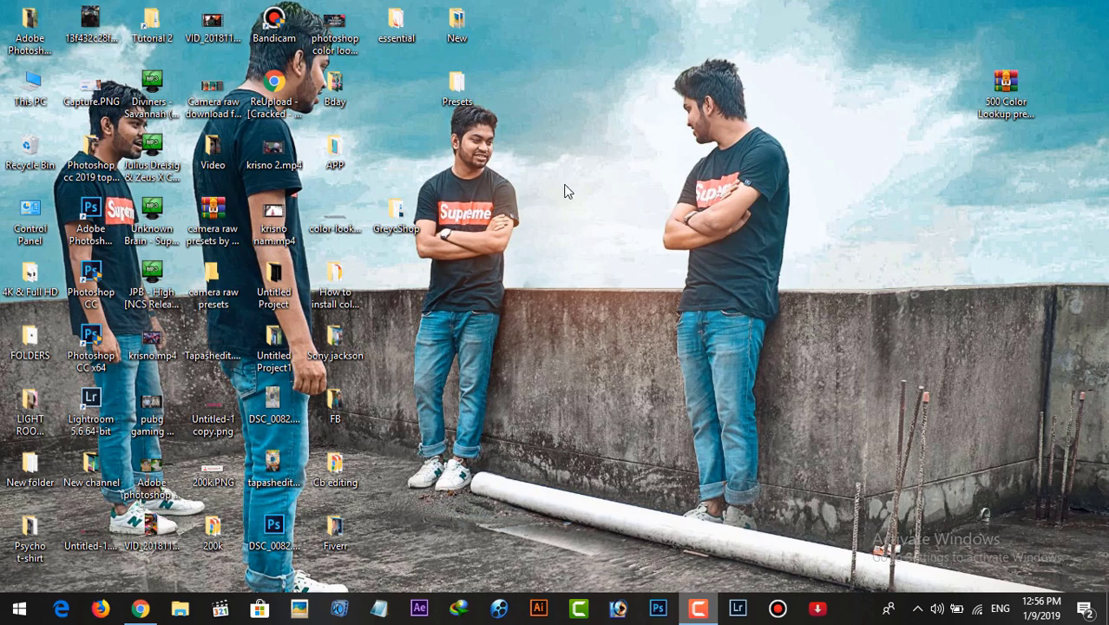
Step: Refresh the desktop and load photoshopcctutorial.com in Chrome
{"action": "right_click", "coordinate": [567, 181]}
{"action": "left_click", "coordinate": [598, 229]}
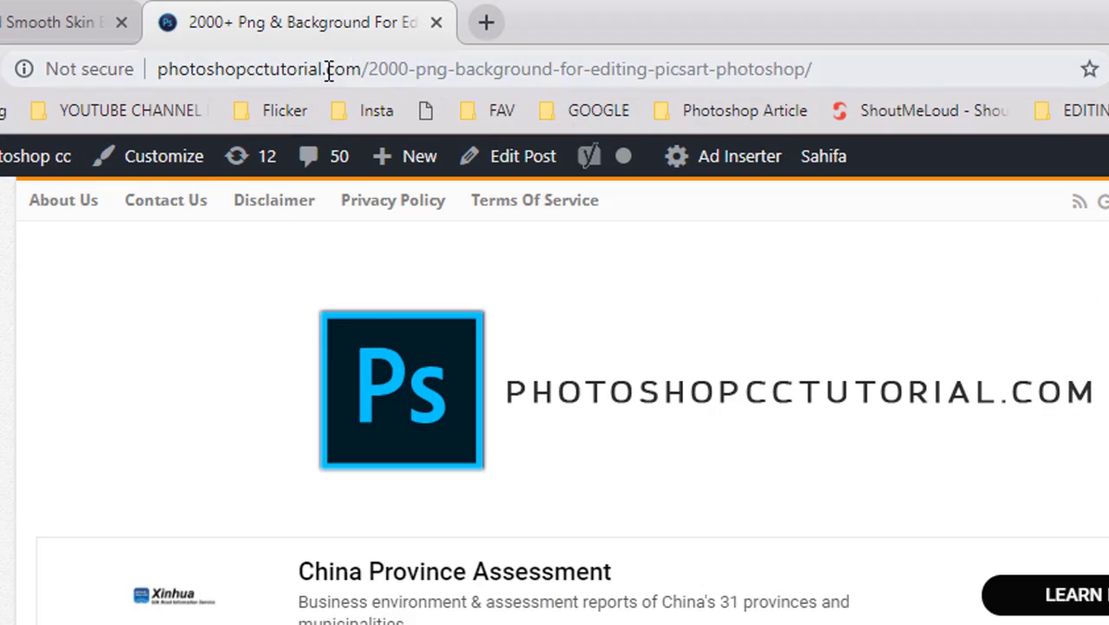
{"action": "left_click", "coordinate": [329, 72]}
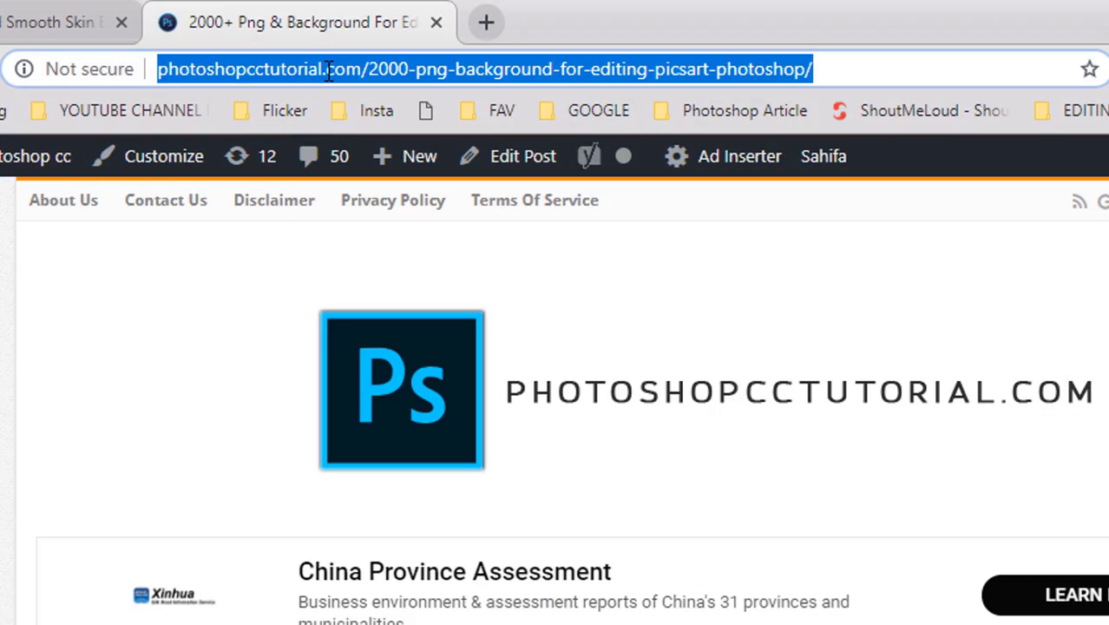
{"action": "type", "text": "p"}
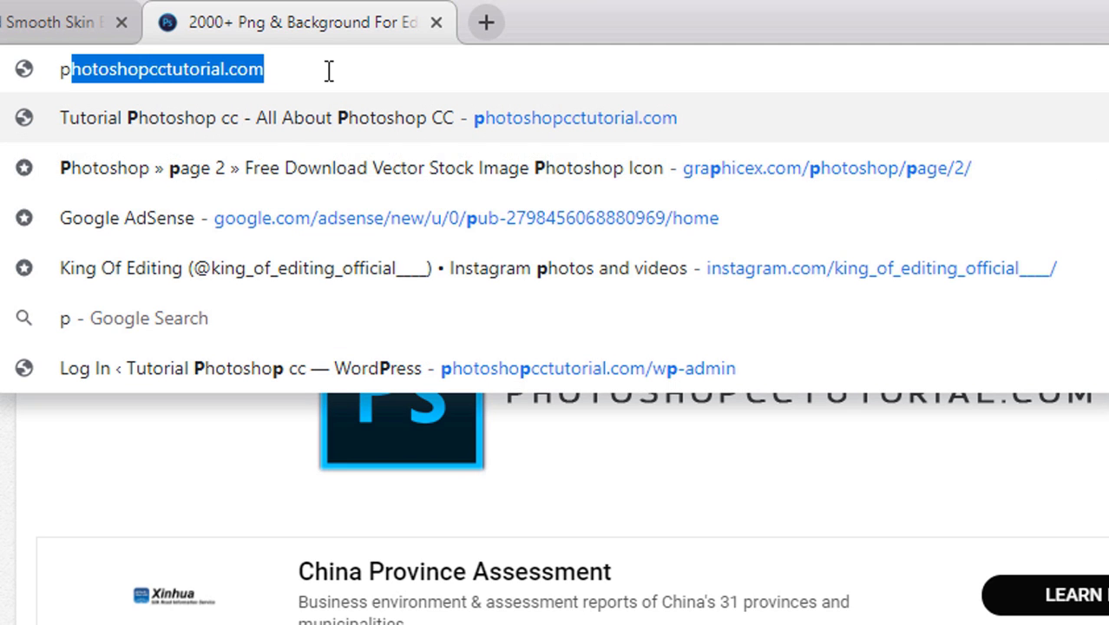
{"action": "type", "text": "hoto"}
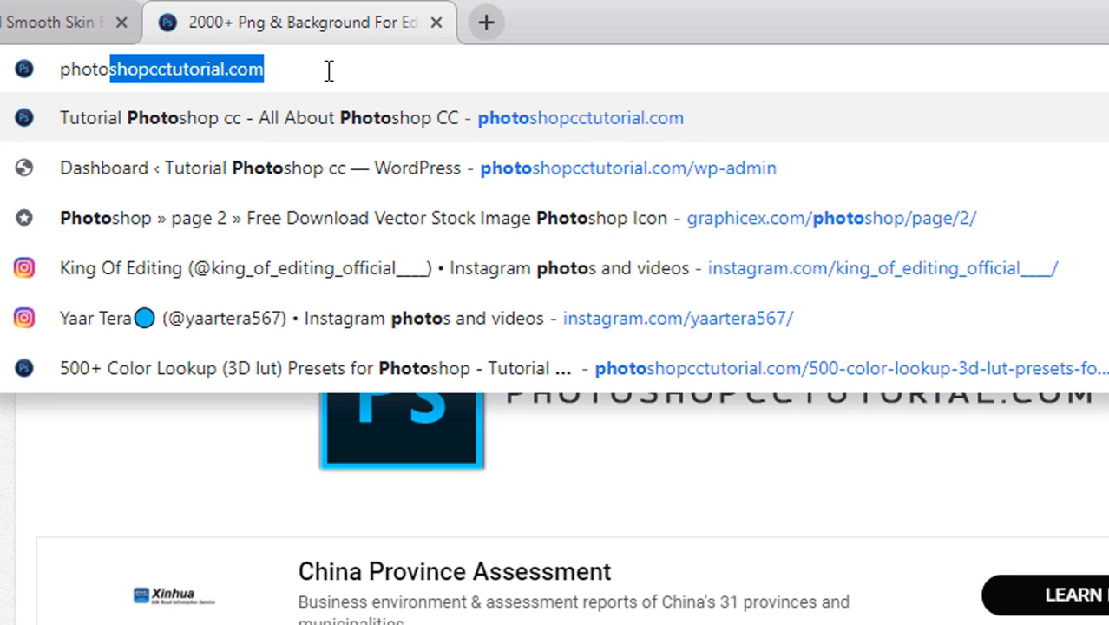
{"action": "type", "text": "shop"}
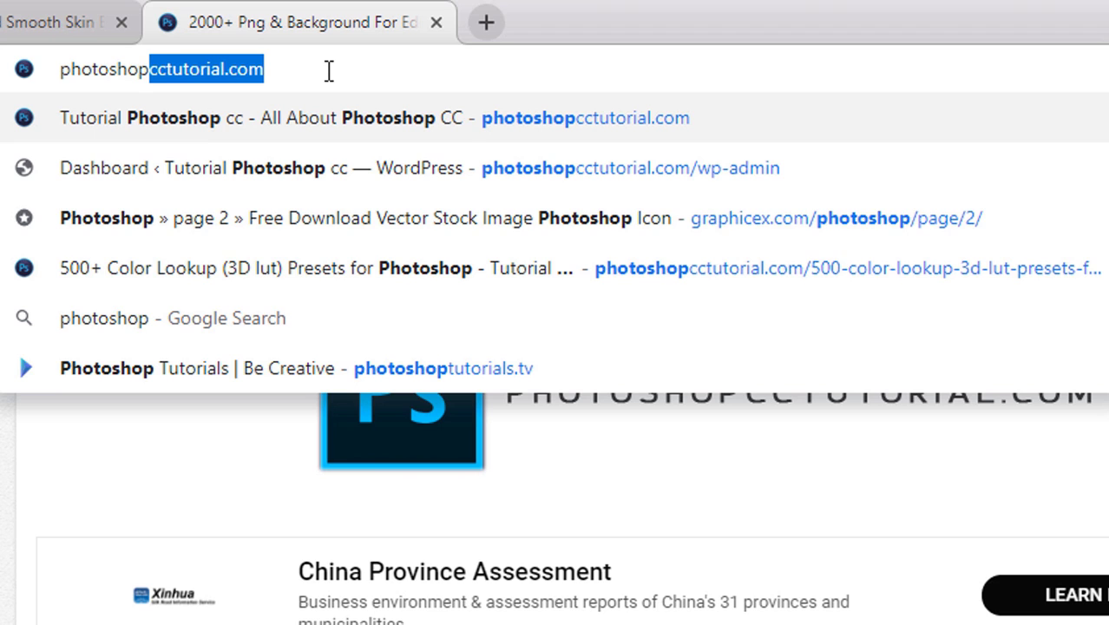
{"action": "type", "text": "cctut"}
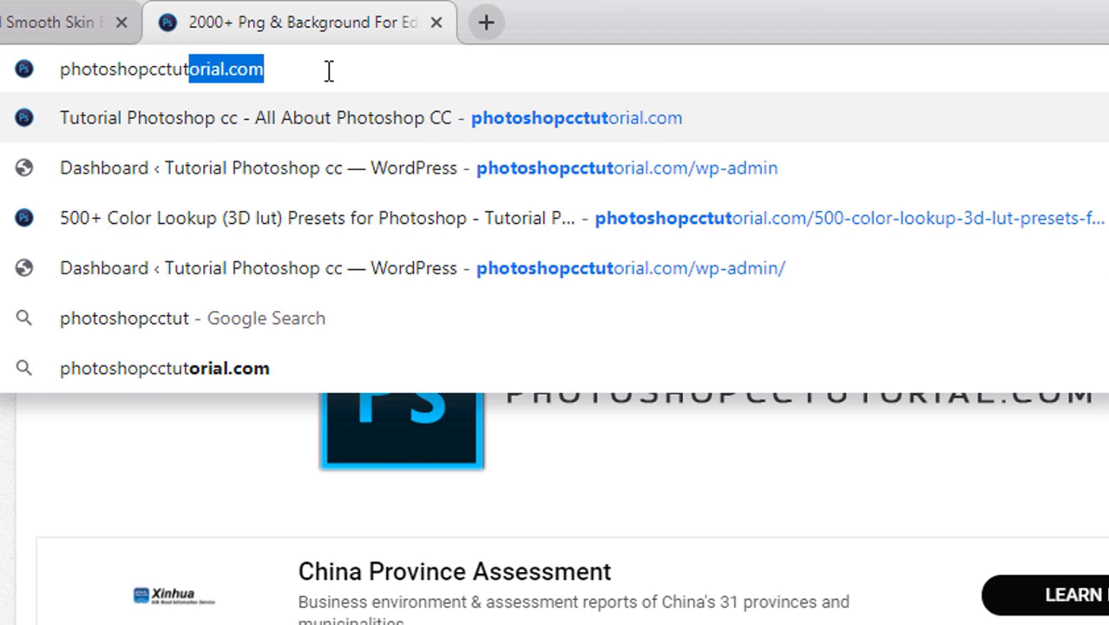
{"action": "type", "text": "orial."}
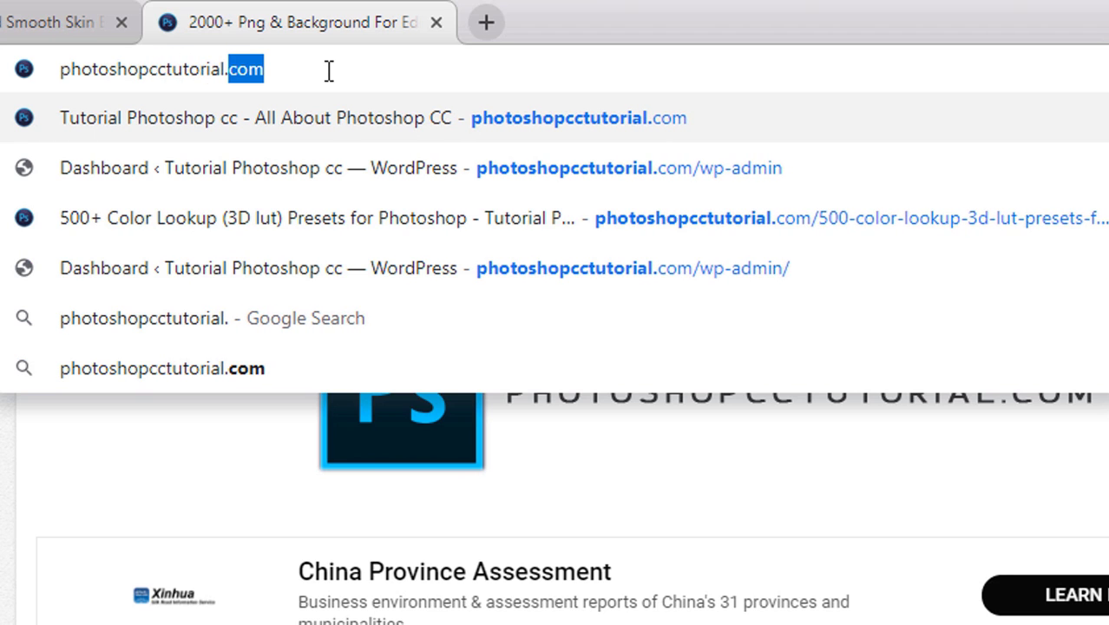
{"action": "type", "text": "com"}
{"action": "key", "text": "Return"}
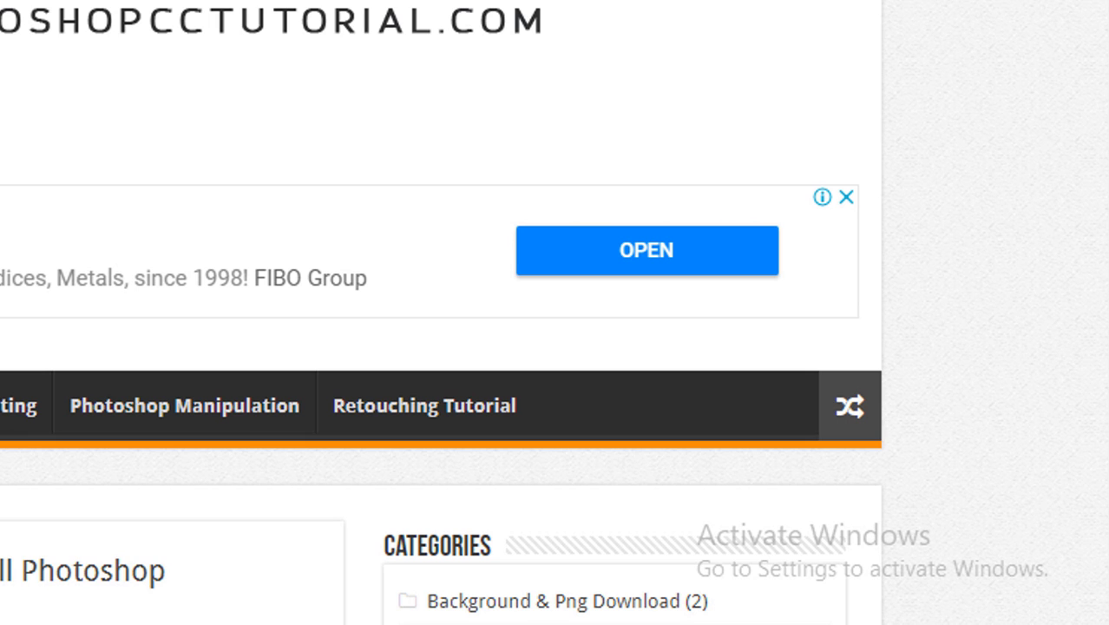
Step: Scroll the home page and open the site's Photoshop Plugin category
{"action": "scroll", "coordinate": [440, 312], "scroll_direction": "down", "scroll_amount": 5}
{"action": "scroll", "coordinate": [441, 313], "scroll_direction": "down", "scroll_amount": 1}
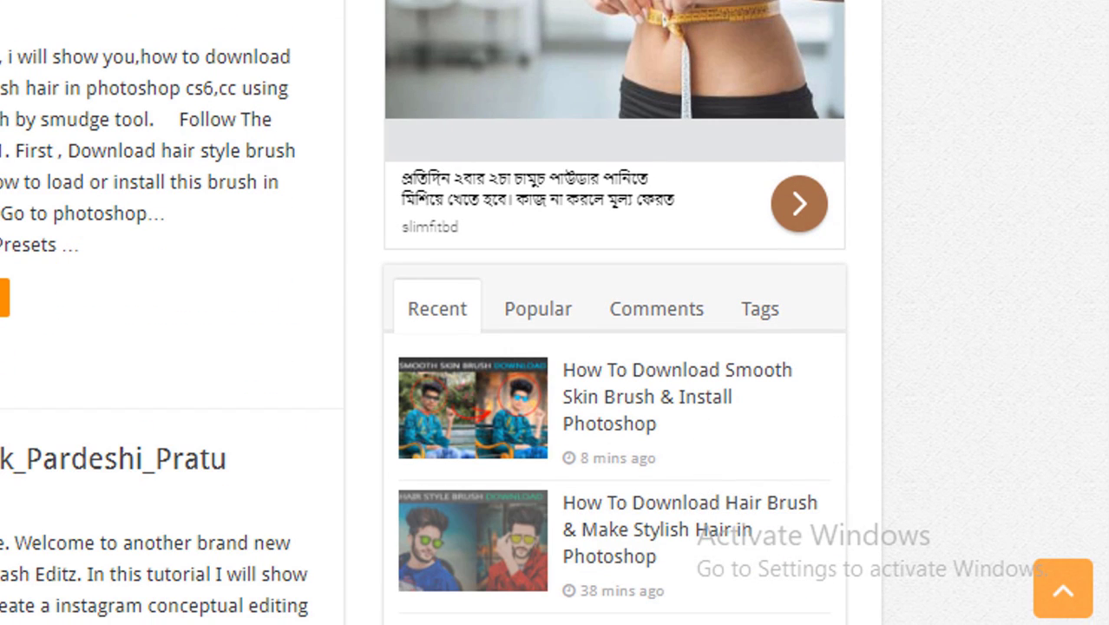
{"action": "scroll", "coordinate": [555, 312], "scroll_direction": "up", "scroll_amount": 5}
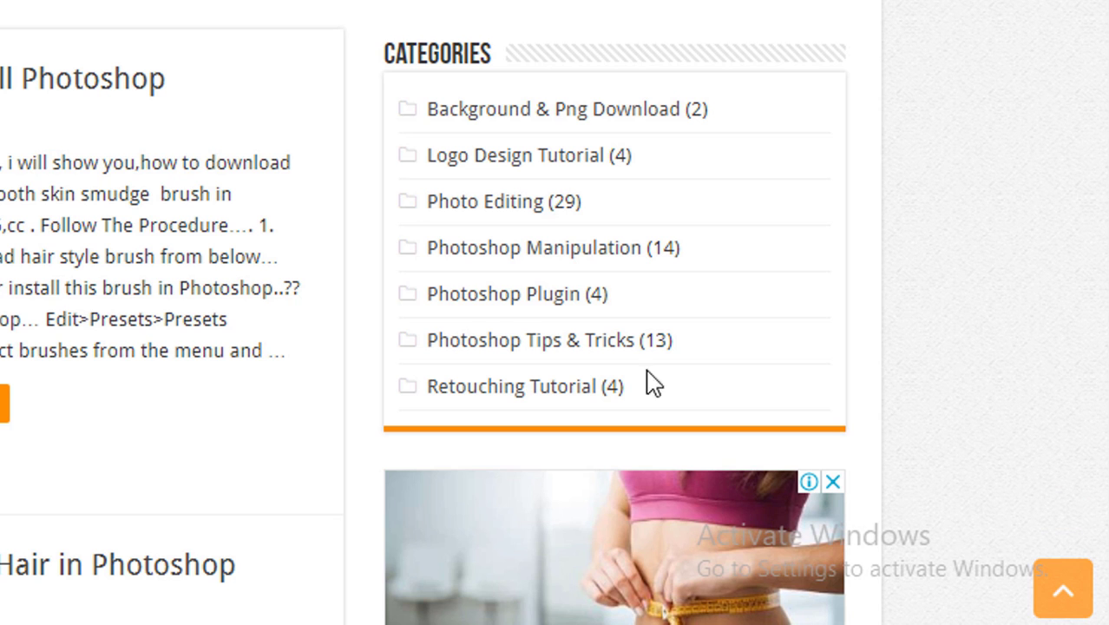
{"action": "left_click", "coordinate": [570, 306]}
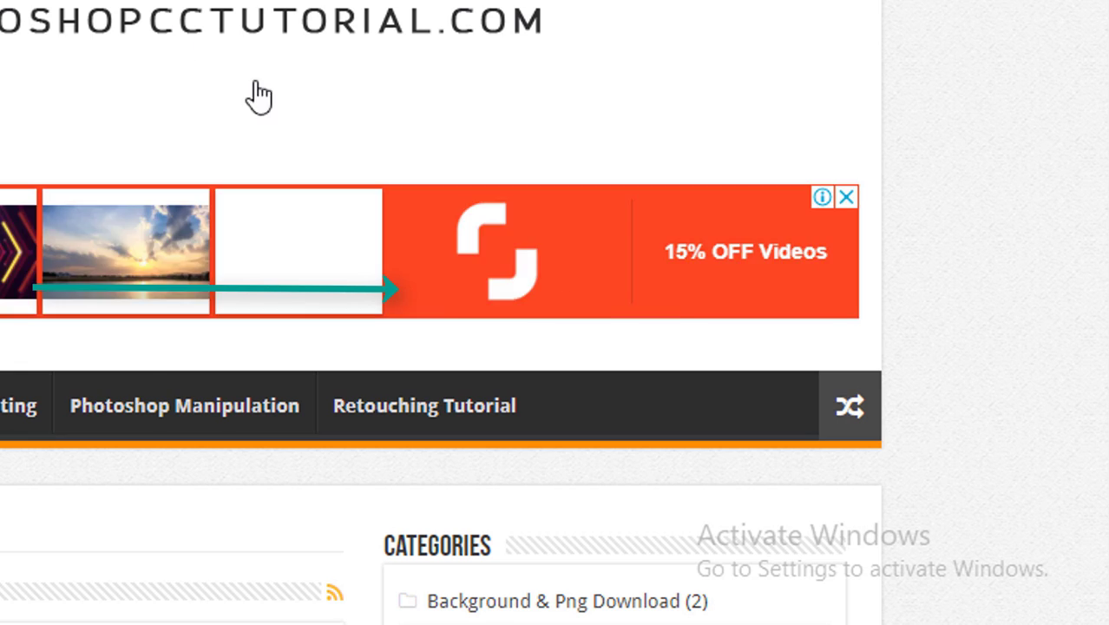
{"action": "scroll", "coordinate": [721, 325], "scroll_direction": "down", "scroll_amount": 3}
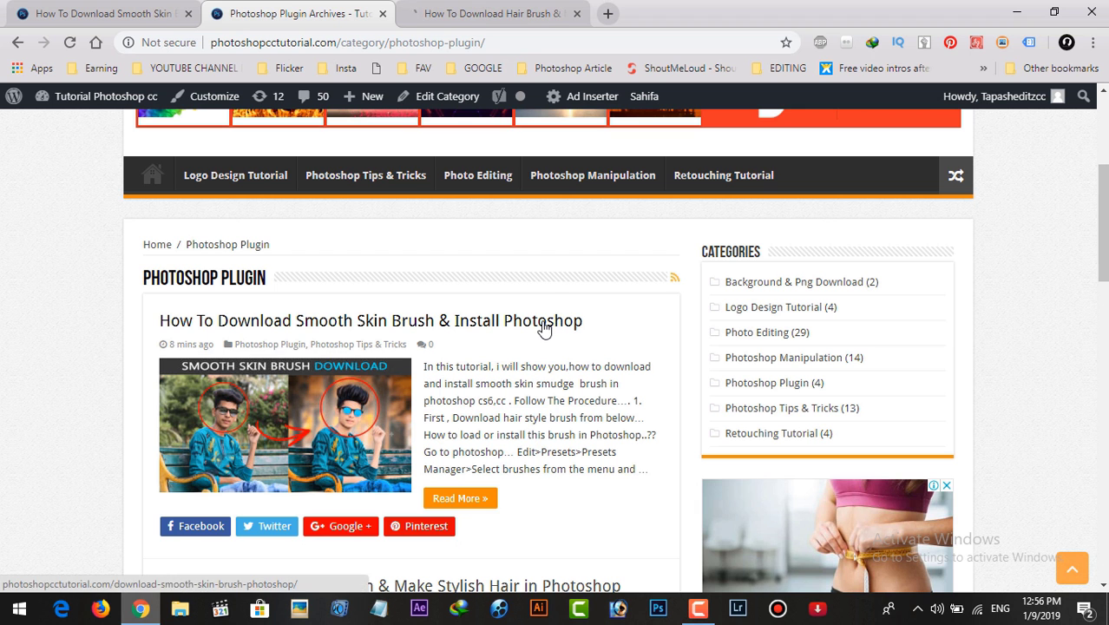
Step: Open the smooth skin brush post in a new tab and return to the hair brush article
{"action": "right_click", "coordinate": [544, 324]}
{"action": "left_click", "coordinate": [611, 334]}
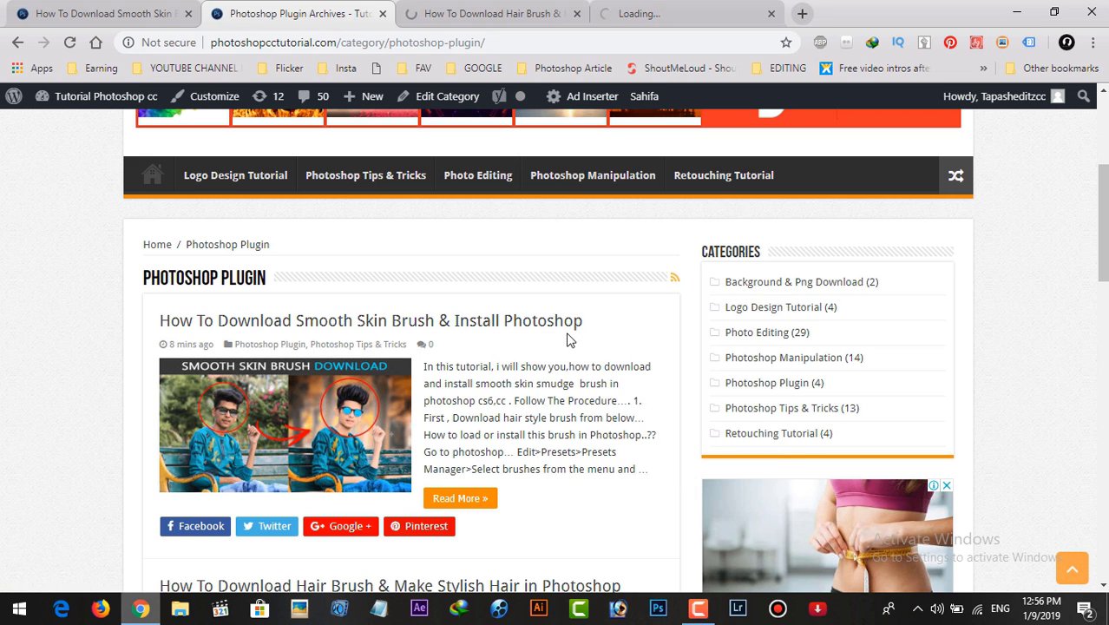
{"action": "left_click", "coordinate": [484, 11]}
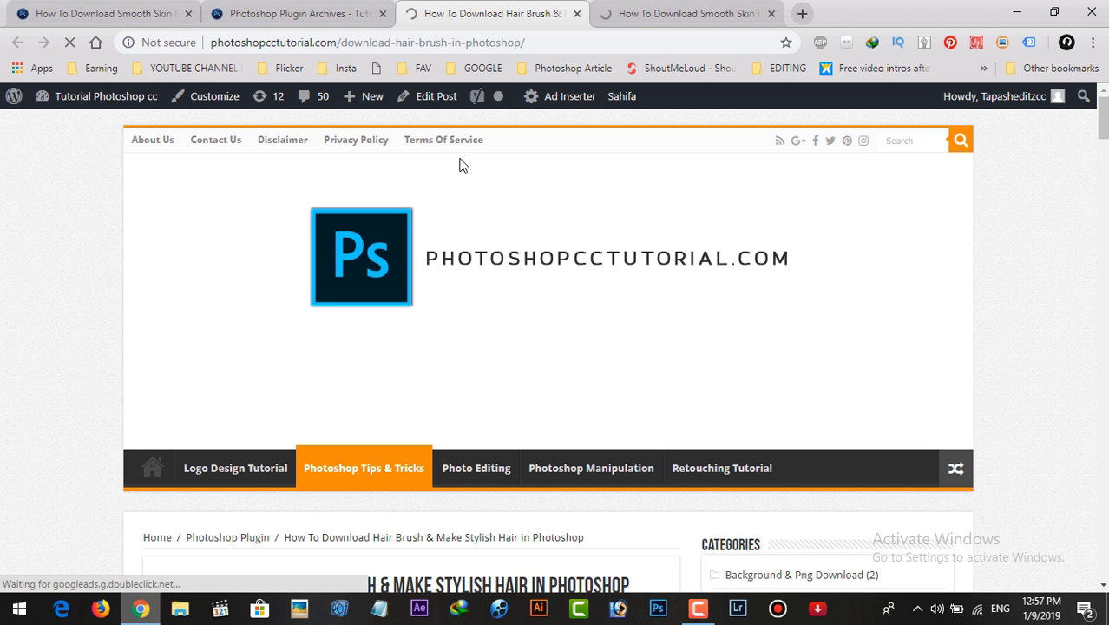
Step: Scroll the hair brush article, highlighting and then clearing part of its title
{"action": "scroll", "coordinate": [464, 163], "scroll_direction": "down", "scroll_amount": 1}
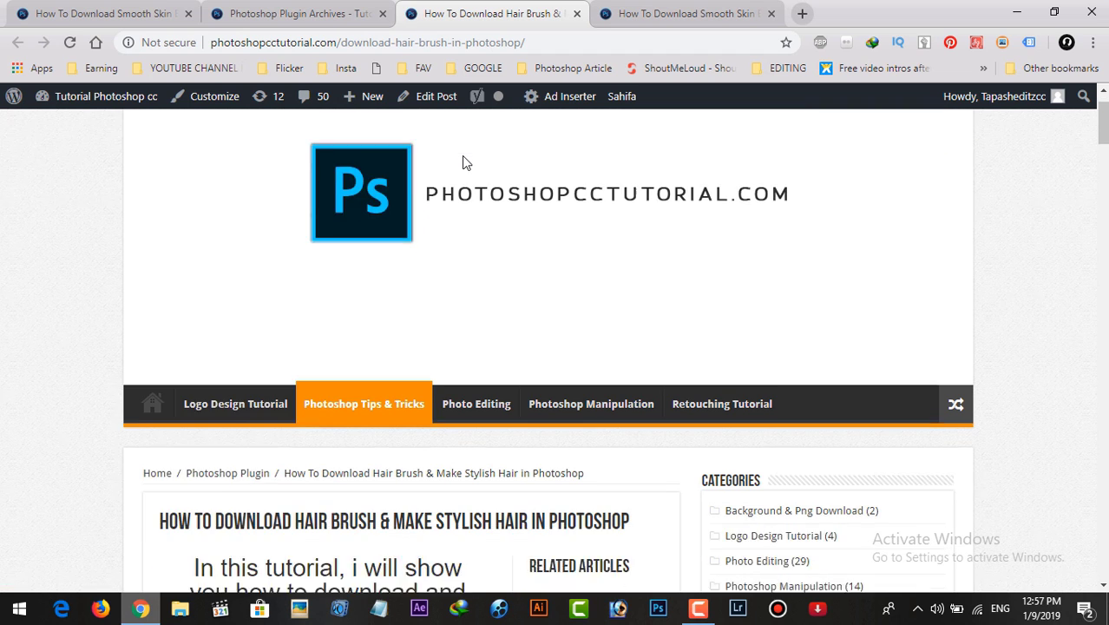
{"action": "scroll", "coordinate": [463, 164], "scroll_direction": "down", "scroll_amount": 2}
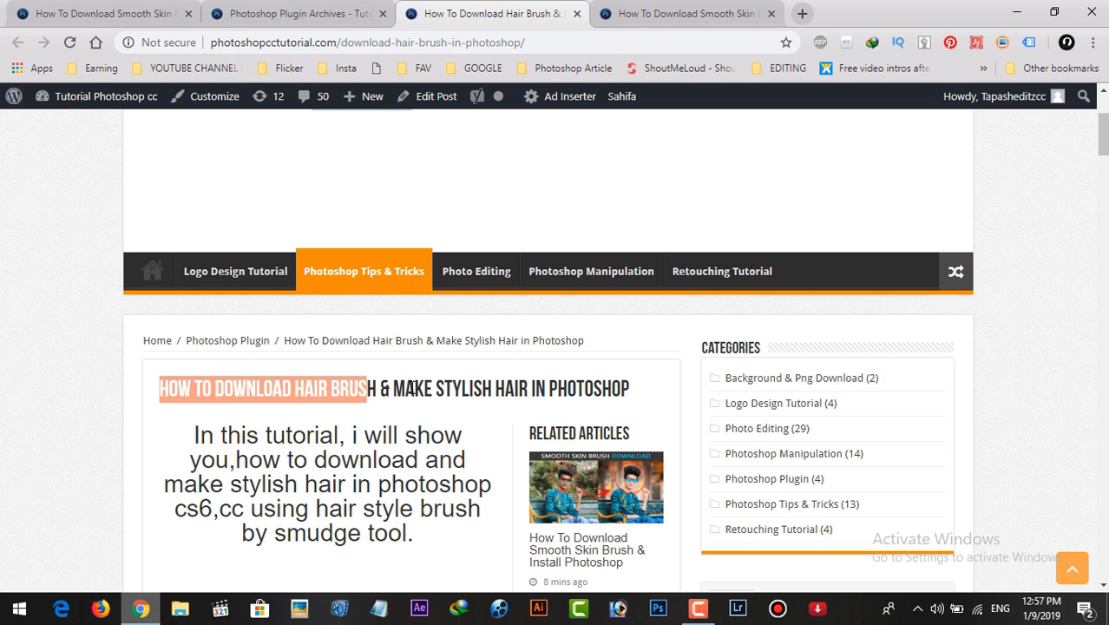
{"action": "left_click_drag", "start_coordinate": [162, 389], "coordinate": [630, 378]}
{"action": "left_click", "coordinate": [340, 444]}
Step: Scroll through the rest of the hair brush article and partway back up
{"action": "scroll", "coordinate": [341, 444], "scroll_direction": "down", "scroll_amount": 3}
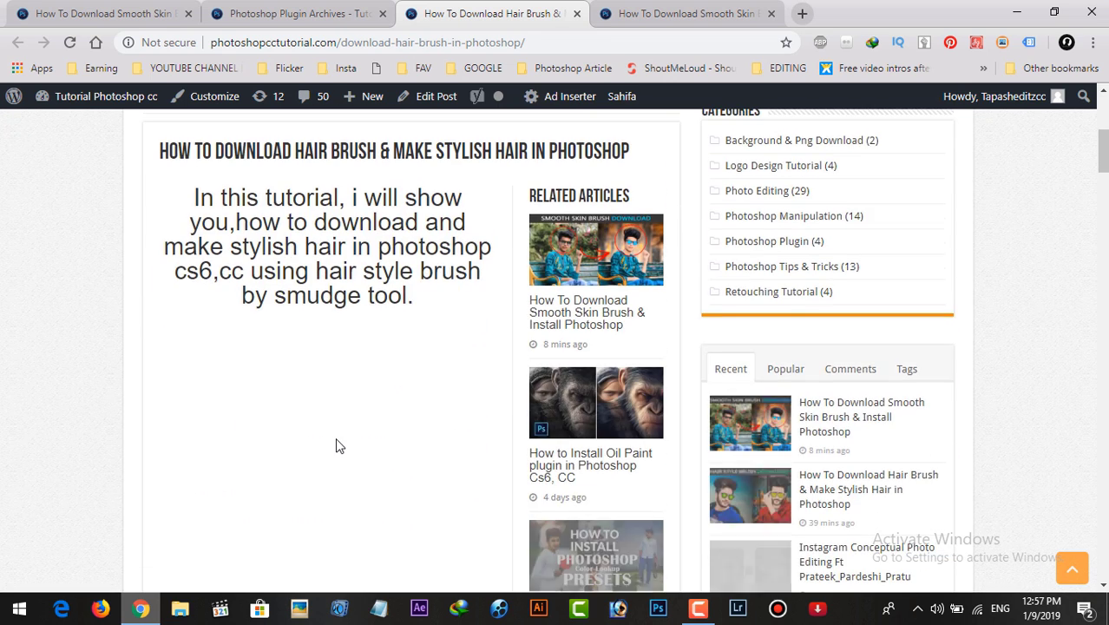
{"action": "scroll", "coordinate": [339, 443], "scroll_direction": "down", "scroll_amount": 2}
{"action": "scroll", "coordinate": [337, 442], "scroll_direction": "down", "scroll_amount": 2}
{"action": "scroll", "coordinate": [336, 442], "scroll_direction": "down", "scroll_amount": 3}
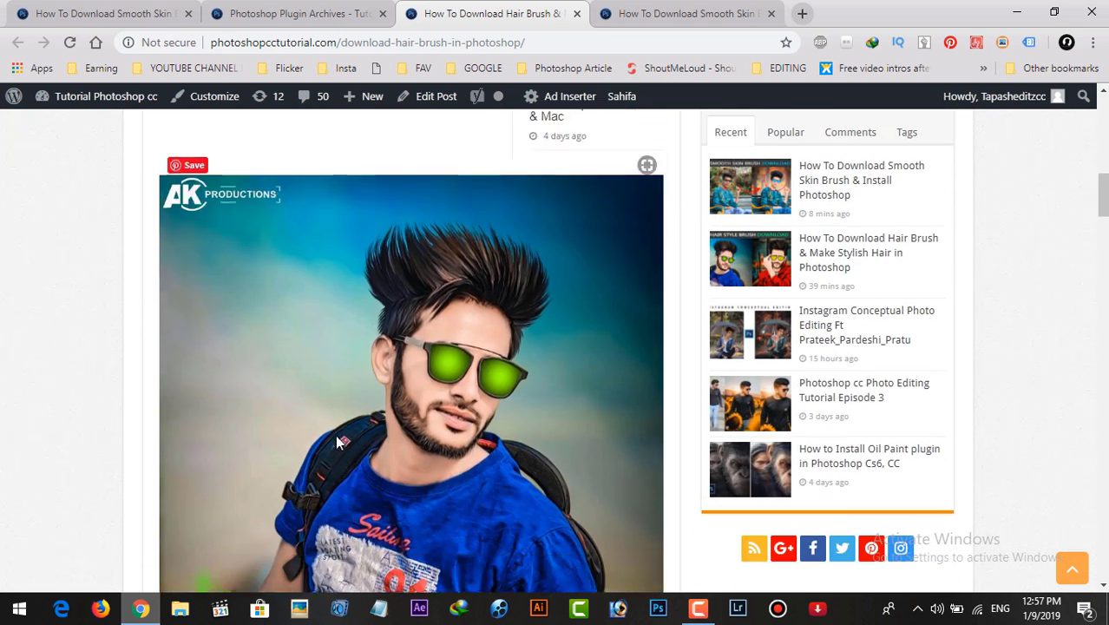
{"action": "scroll", "coordinate": [336, 442], "scroll_direction": "down", "scroll_amount": 3}
{"action": "scroll", "coordinate": [337, 443], "scroll_direction": "down", "scroll_amount": 3}
{"action": "scroll", "coordinate": [336, 442], "scroll_direction": "down", "scroll_amount": 3}
{"action": "scroll", "coordinate": [336, 443], "scroll_direction": "down", "scroll_amount": 3}
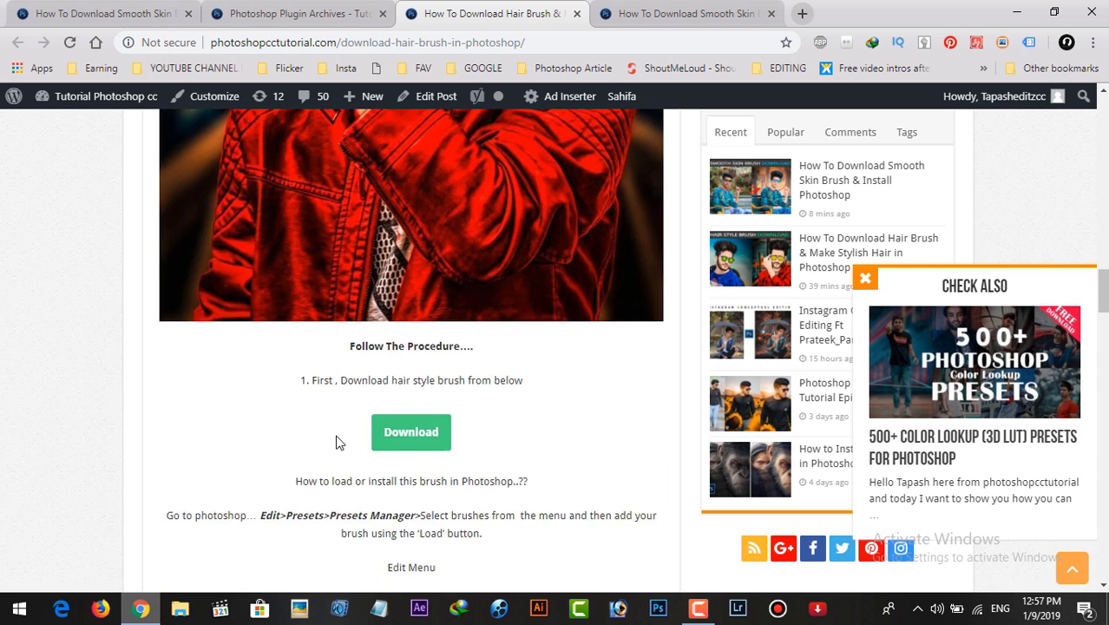
{"action": "scroll", "coordinate": [336, 442], "scroll_direction": "down", "scroll_amount": 2}
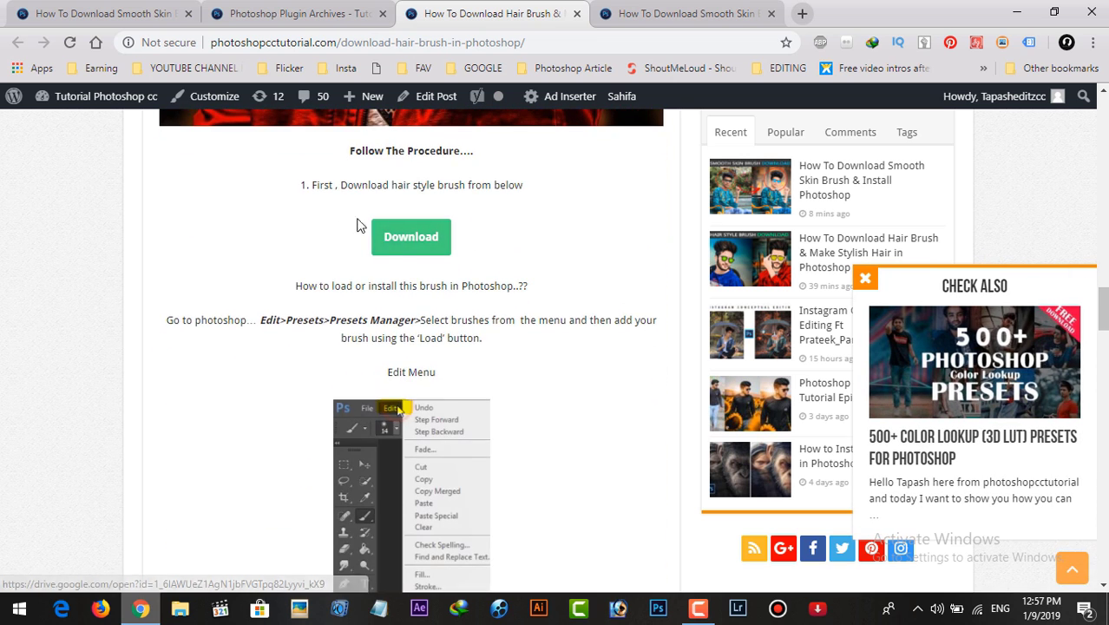
{"action": "scroll", "coordinate": [367, 276], "scroll_direction": "down", "scroll_amount": 3}
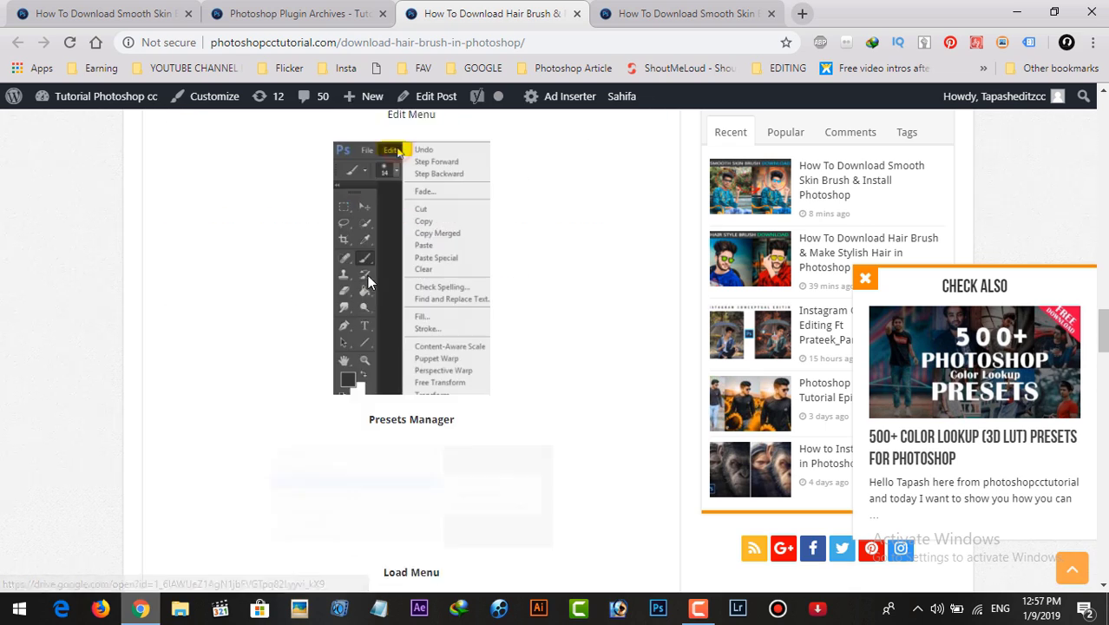
{"action": "scroll", "coordinate": [367, 276], "scroll_direction": "down", "scroll_amount": 5}
{"action": "scroll", "coordinate": [367, 276], "scroll_direction": "down", "scroll_amount": 4}
{"action": "scroll", "coordinate": [367, 275], "scroll_direction": "down", "scroll_amount": 4}
{"action": "scroll", "coordinate": [367, 275], "scroll_direction": "down", "scroll_amount": 5}
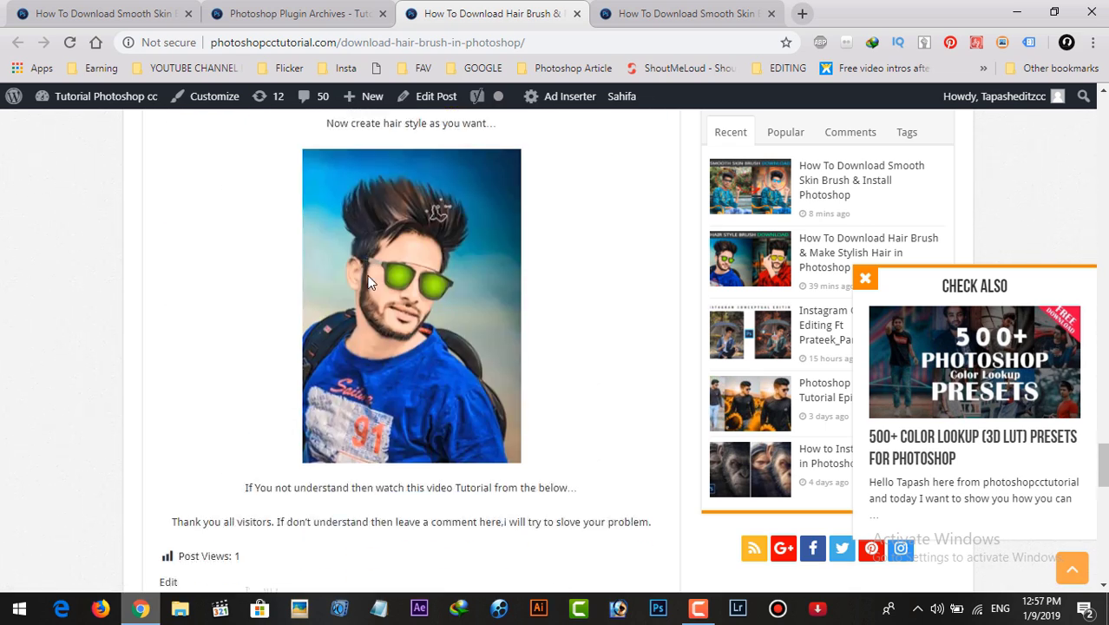
{"action": "scroll", "coordinate": [367, 278], "scroll_direction": "down", "scroll_amount": 6}
{"action": "scroll", "coordinate": [367, 278], "scroll_direction": "up", "scroll_amount": 3}
{"action": "scroll", "coordinate": [367, 278], "scroll_direction": "up", "scroll_amount": 10}
{"action": "scroll", "coordinate": [367, 278], "scroll_direction": "up", "scroll_amount": 5}
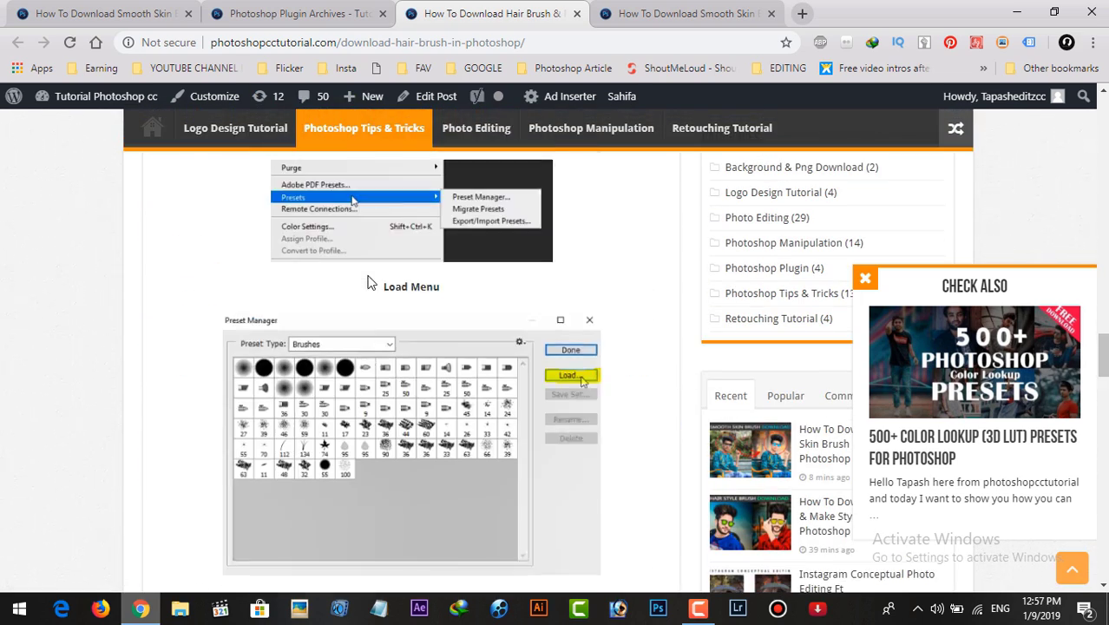
{"action": "scroll", "coordinate": [367, 277], "scroll_direction": "up", "scroll_amount": 6}
{"action": "scroll", "coordinate": [367, 275], "scroll_direction": "up", "scroll_amount": 4}
{"action": "scroll", "coordinate": [367, 275], "scroll_direction": "down", "scroll_amount": 1}
Step: Read the smooth skin brush article, highlighting its title and first paragraph
{"action": "left_click", "coordinate": [631, 10]}
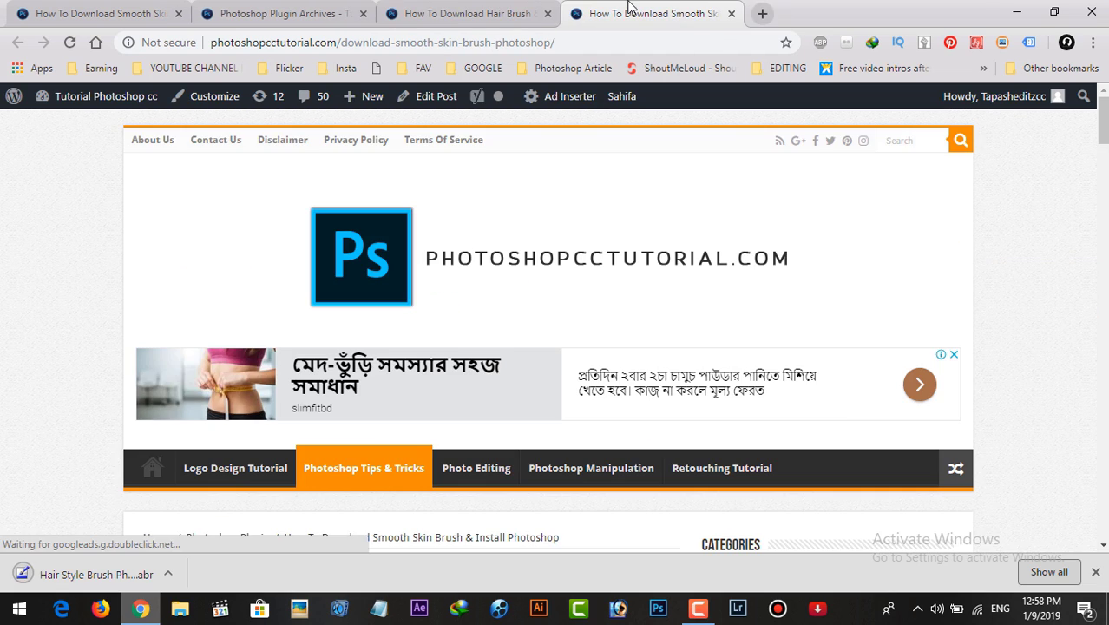
{"action": "scroll", "coordinate": [427, 330], "scroll_direction": "down", "scroll_amount": 2}
{"action": "scroll", "coordinate": [434, 330], "scroll_direction": "down", "scroll_amount": 1}
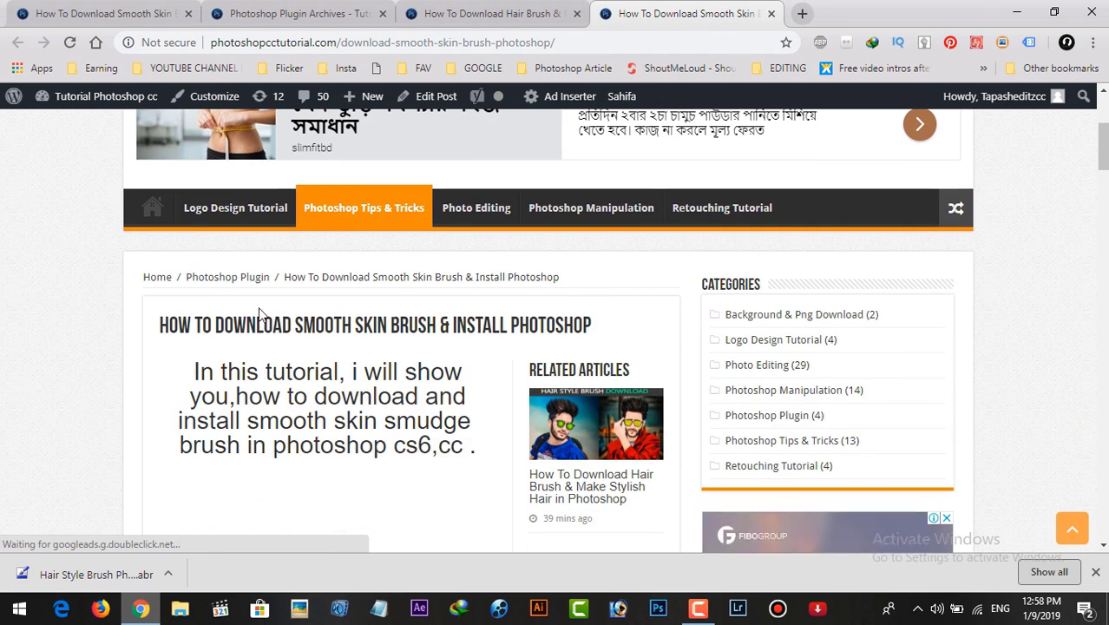
{"action": "left_click_drag", "start_coordinate": [158, 319], "coordinate": [471, 352]}
{"action": "left_click", "coordinate": [471, 352]}
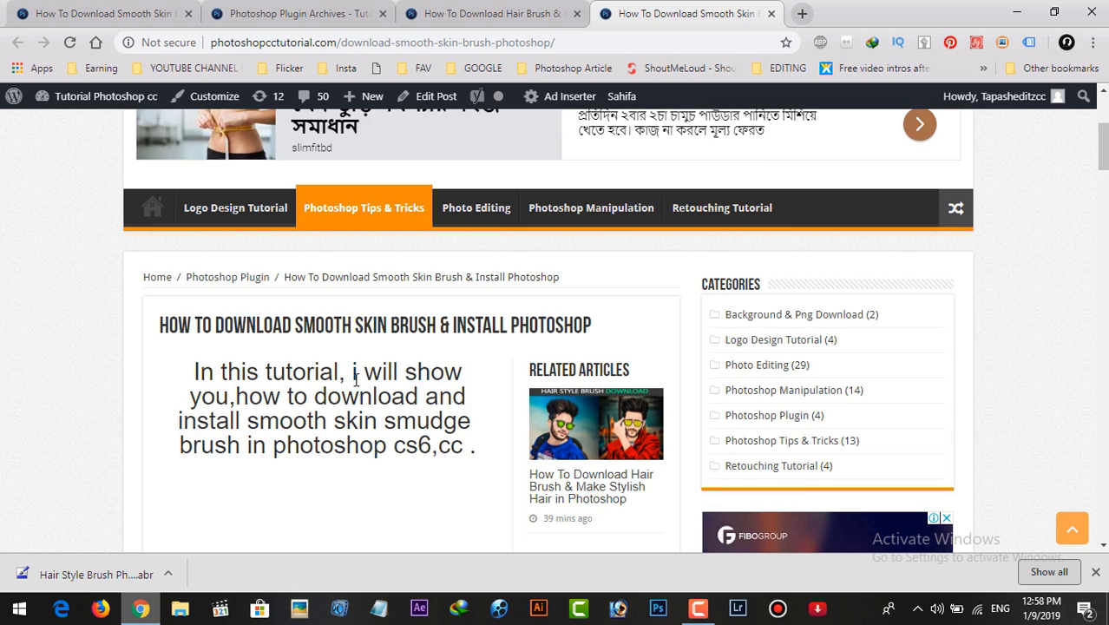
{"action": "scroll", "coordinate": [356, 379], "scroll_direction": "down", "scroll_amount": 1}
{"action": "left_click_drag", "start_coordinate": [198, 273], "coordinate": [482, 347]}
{"action": "left_click", "coordinate": [333, 343]}
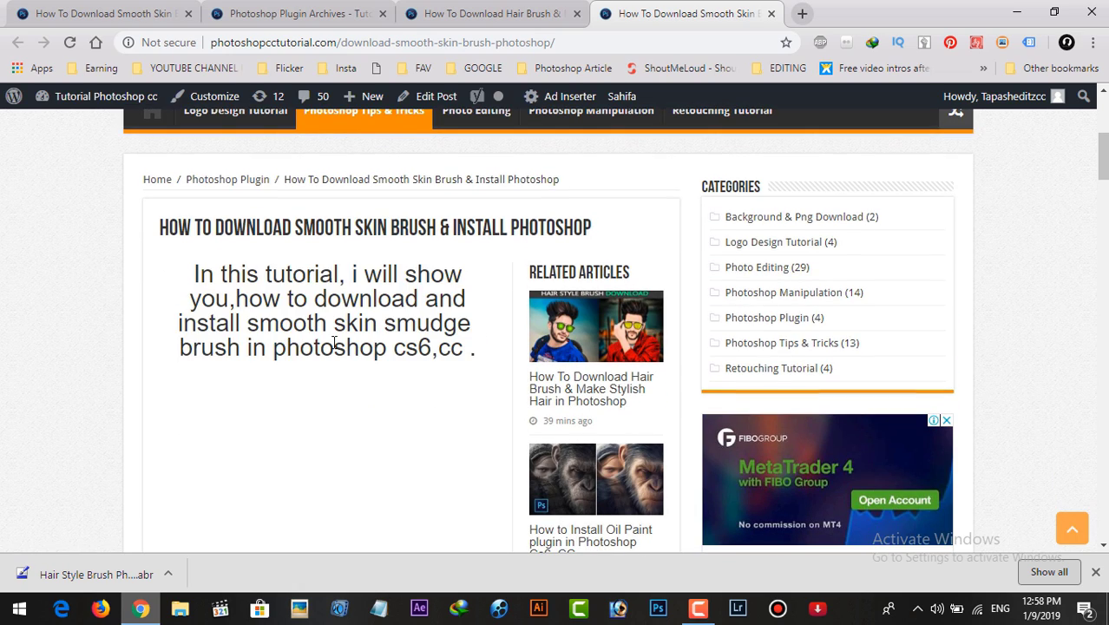
Step: Scroll to 'Follow The Procedure' and follow the smooth skin brush download link
{"action": "scroll", "coordinate": [335, 344], "scroll_direction": "down", "scroll_amount": 2}
{"action": "scroll", "coordinate": [335, 344], "scroll_direction": "down", "scroll_amount": 3}
{"action": "scroll", "coordinate": [335, 344], "scroll_direction": "down", "scroll_amount": 5}
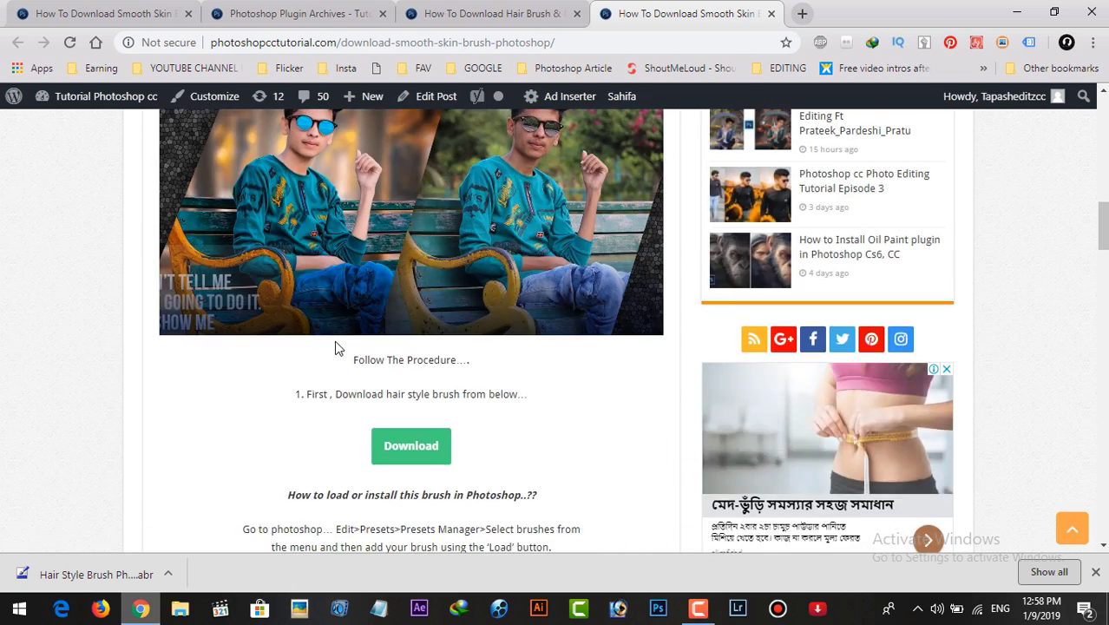
{"action": "scroll", "coordinate": [335, 344], "scroll_direction": "up", "scroll_amount": 2}
{"action": "scroll", "coordinate": [334, 345], "scroll_direction": "down", "scroll_amount": 3}
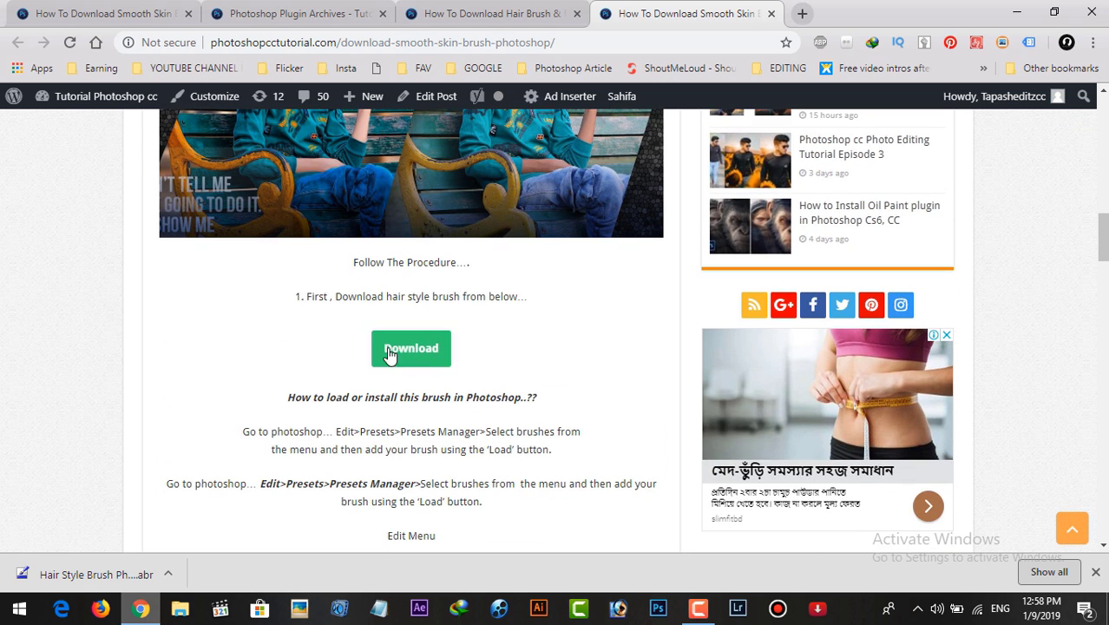
{"action": "left_click", "coordinate": [416, 361]}
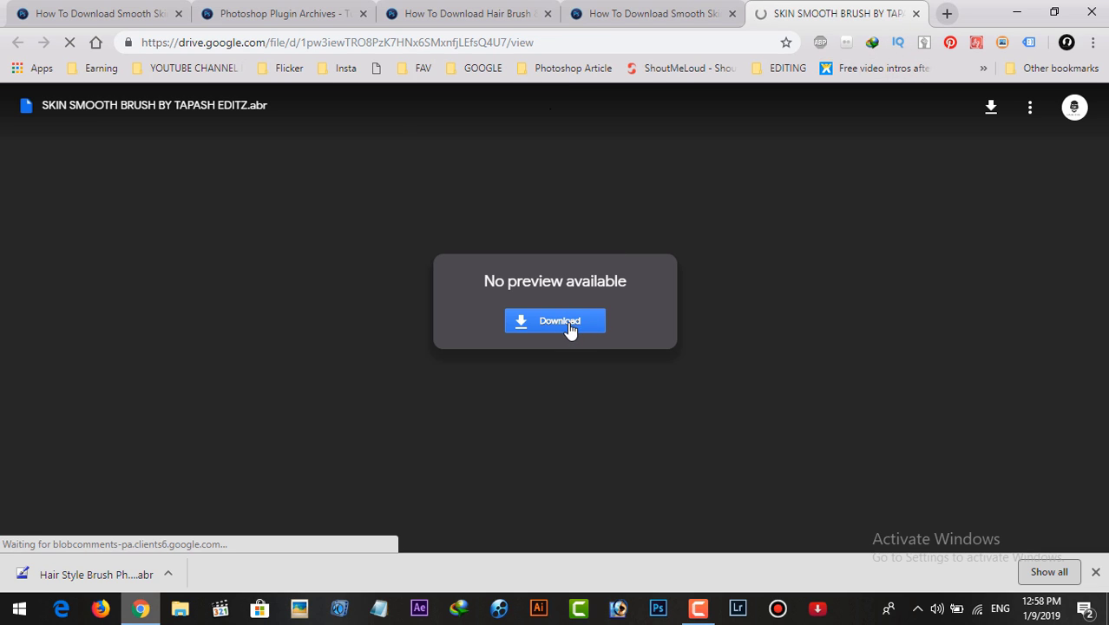
Step: Download the SKIN SMOOTH BRUSH .abr from Google Drive and bring Photoshop forward
{"action": "left_click", "coordinate": [568, 327]}
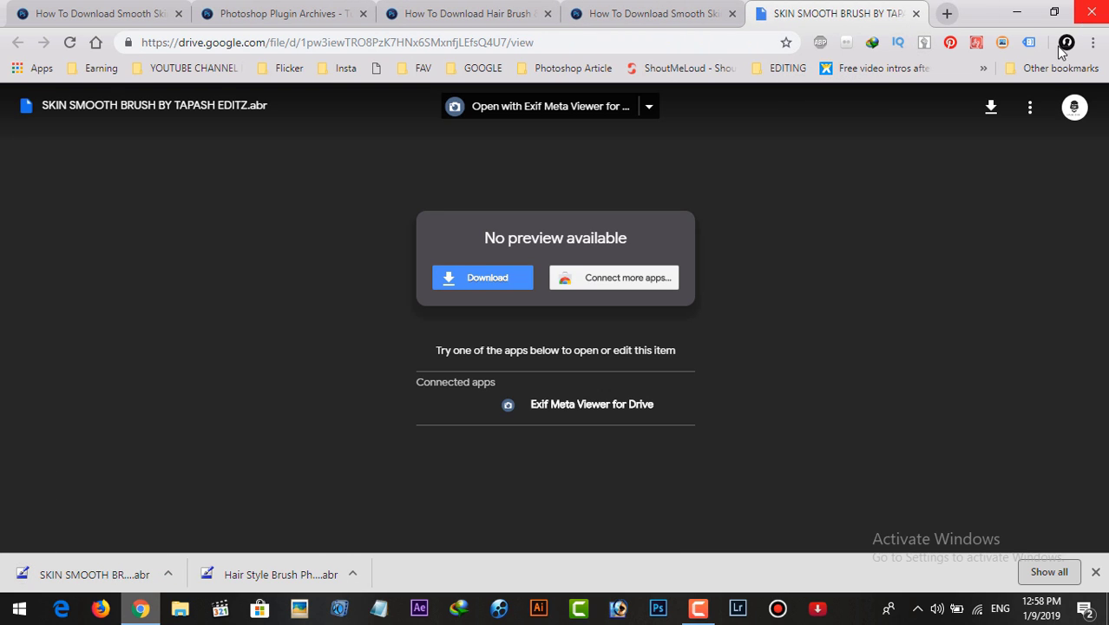
{"action": "key", "text": "super+d"}
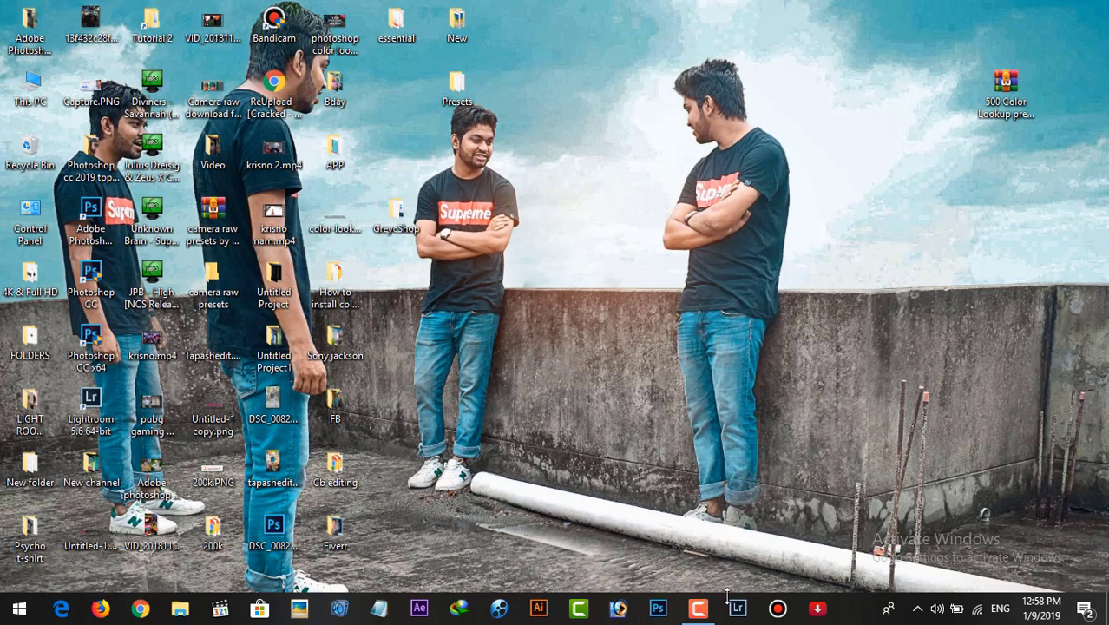
{"action": "left_click", "coordinate": [698, 607]}
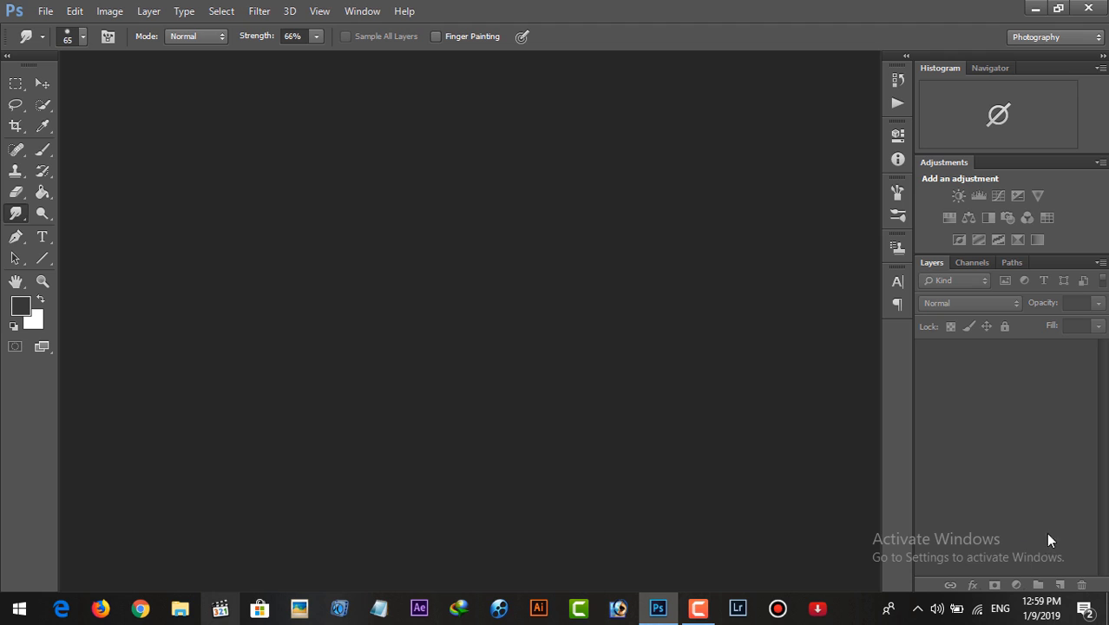
{"action": "left_click", "coordinate": [80, 11]}
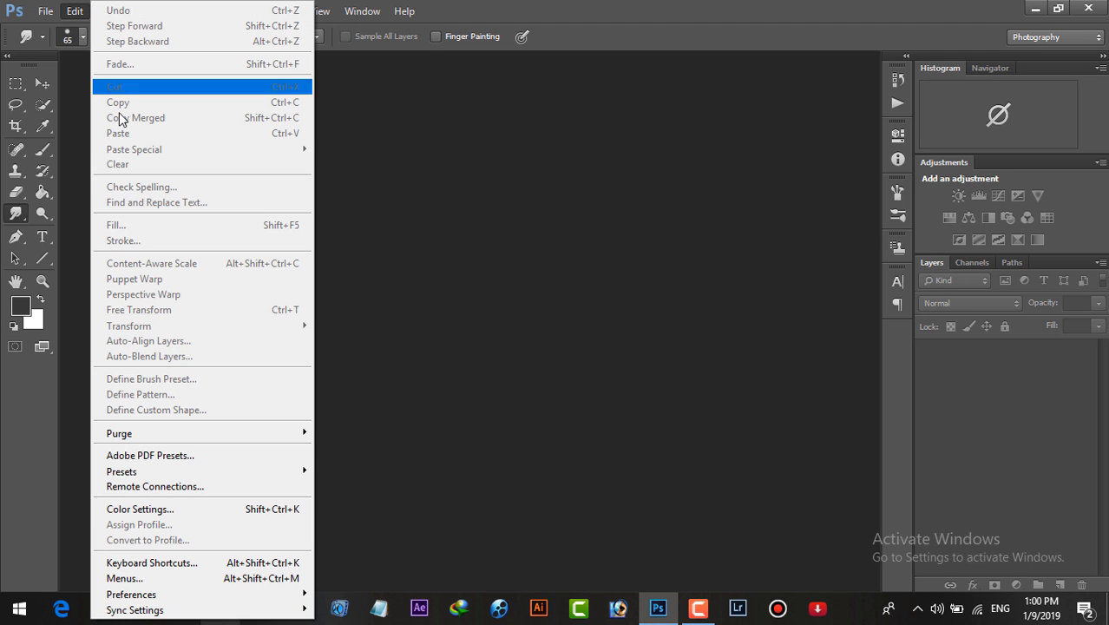
{"action": "mouse_move", "coordinate": [122, 471]}
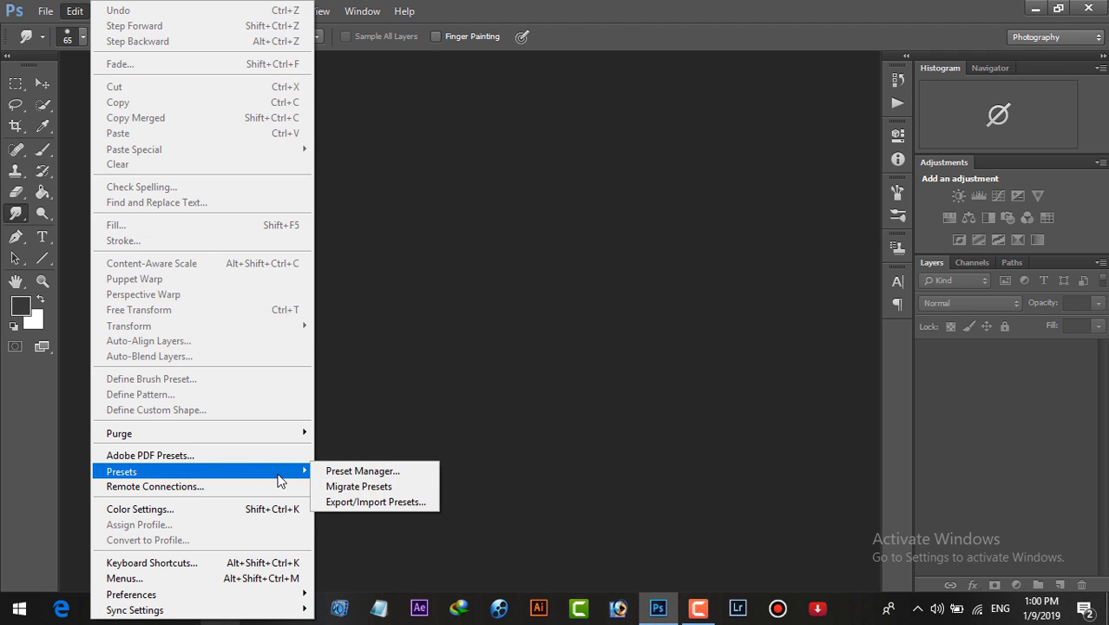
Step: Load SKIN SMOOTH BRUSH BY TAPASH EDITZ.abr into the Preset Manager's brushes and select the 65 brush
{"action": "left_click", "coordinate": [419, 473]}
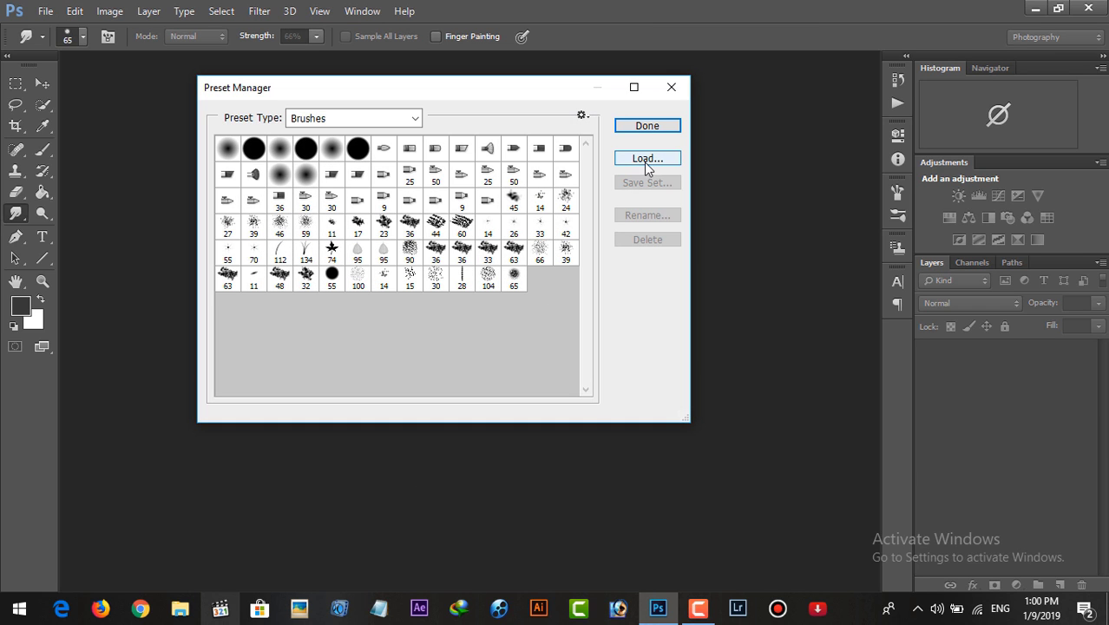
{"action": "left_click", "coordinate": [657, 163]}
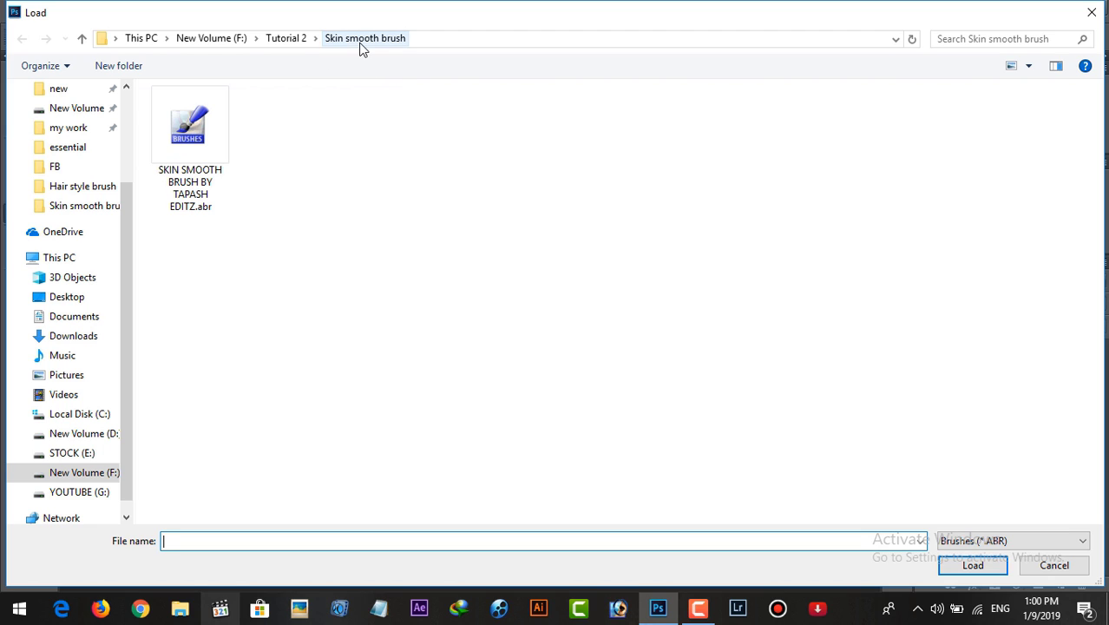
{"action": "left_click", "coordinate": [216, 159]}
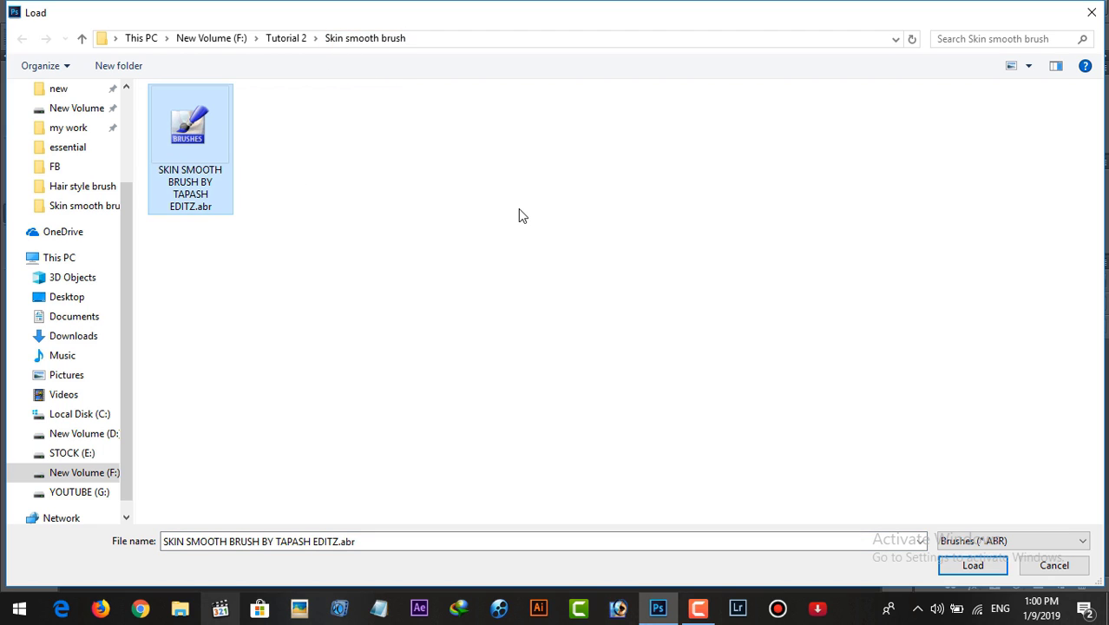
{"action": "left_click", "coordinate": [965, 567]}
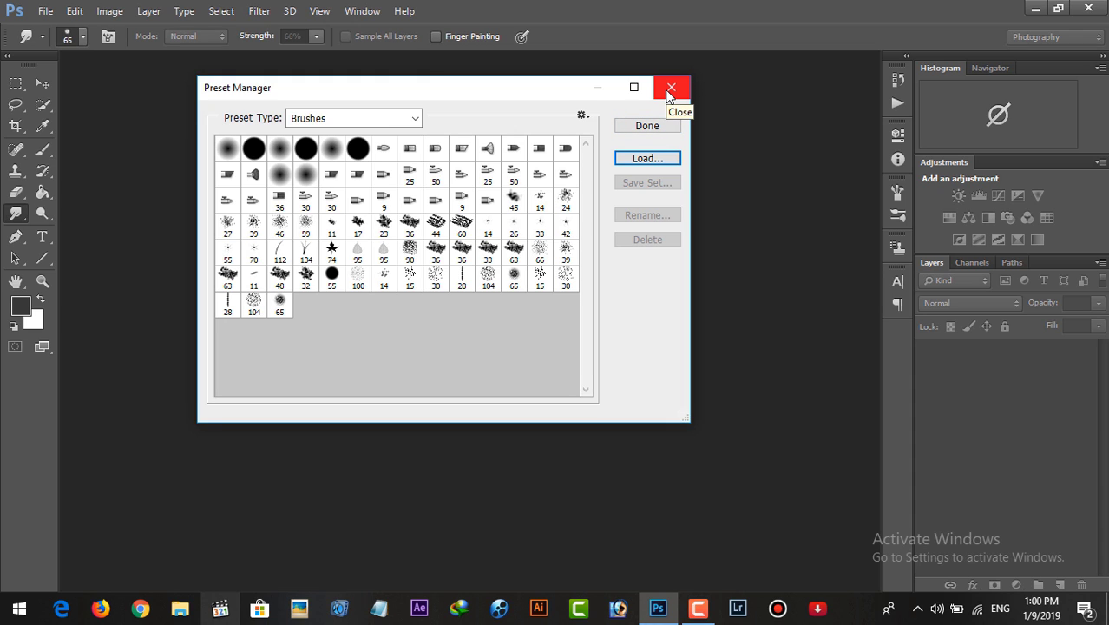
{"action": "left_click", "coordinate": [281, 305]}
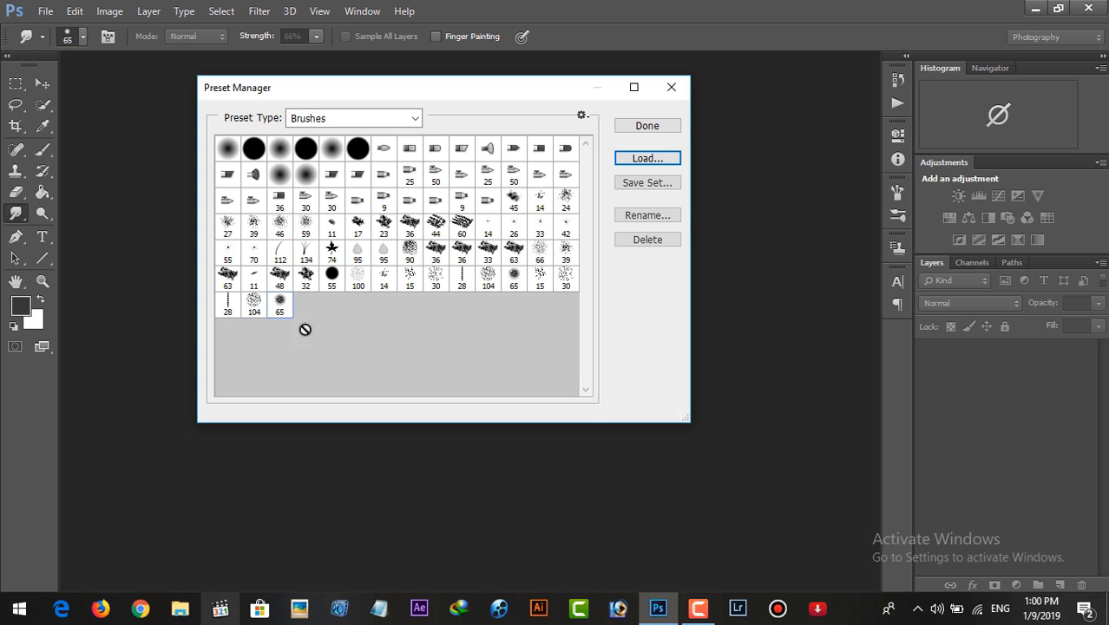
Step: Crop the portrait in from the top-left corner and right edge around the seated boy
{"action": "left_click", "coordinate": [647, 125]}
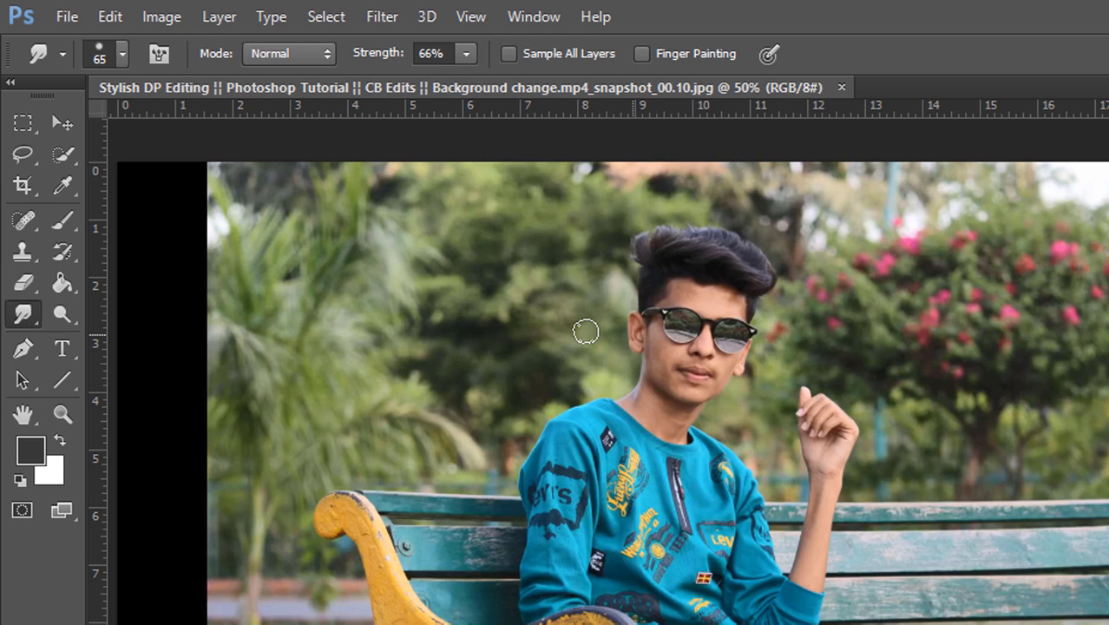
{"action": "left_click", "coordinate": [23, 184]}
{"action": "left_click_drag", "start_coordinate": [113, 168], "coordinate": [241, 165]}
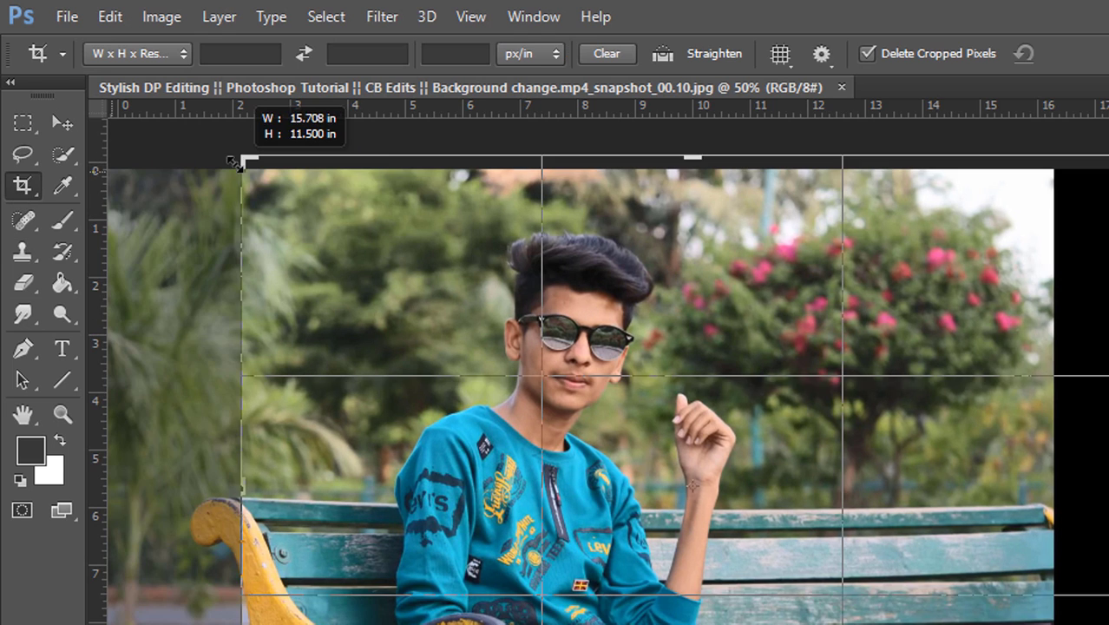
{"action": "left_click_drag", "start_coordinate": [1053, 163], "coordinate": [1016, 165]}
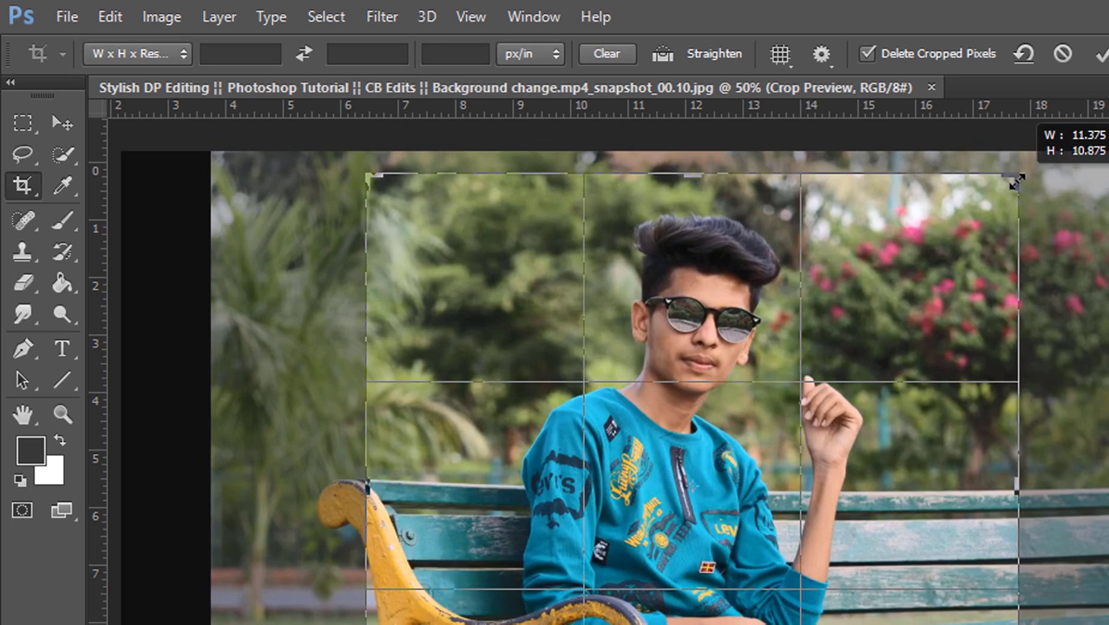
{"action": "key", "text": "Return"}
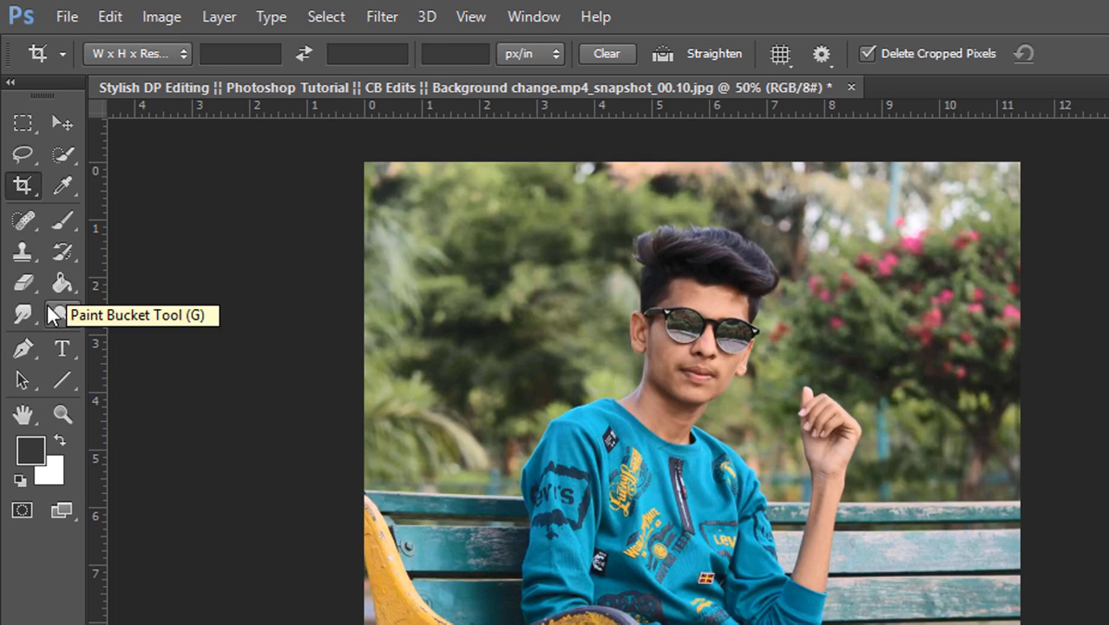
{"action": "left_click", "coordinate": [22, 313]}
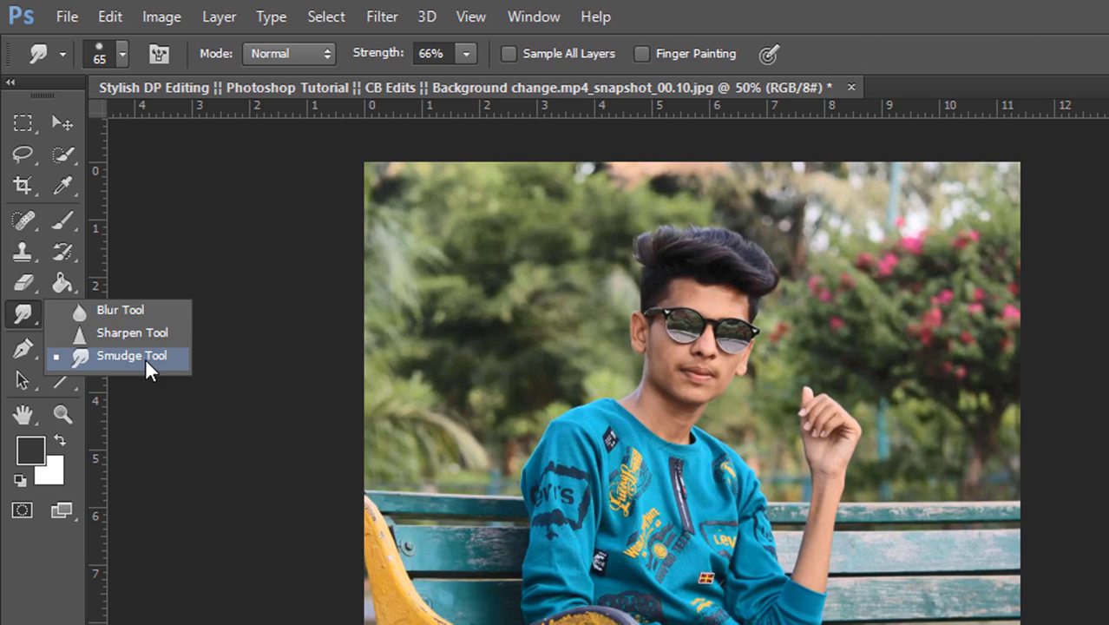
{"action": "left_click", "coordinate": [145, 356]}
Step: Give the Smudge tool the textured 65 brush preset
{"action": "left_click", "coordinate": [466, 53]}
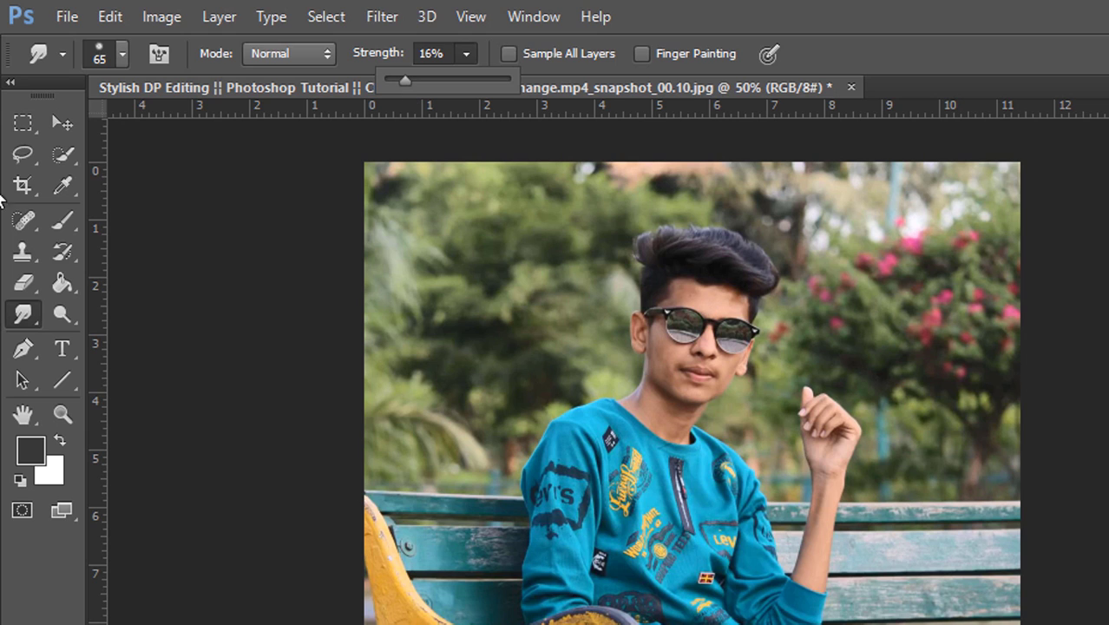
{"action": "left_click", "coordinate": [94, 54]}
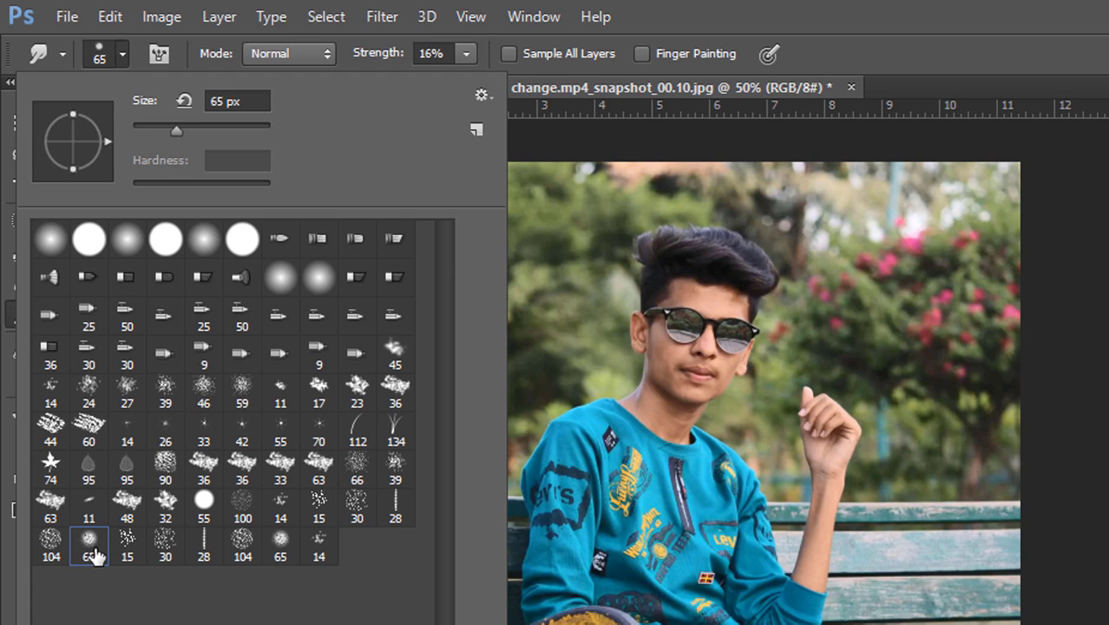
{"action": "left_click", "coordinate": [1065, 305]}
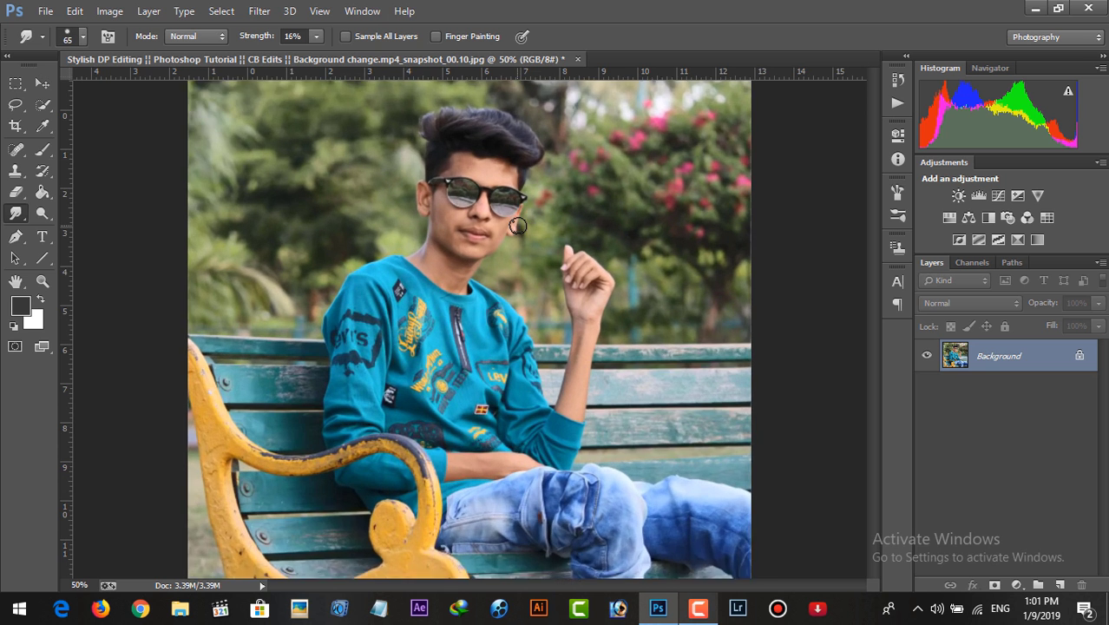
Step: Zoom in on the photo and set the smudge brush size to 40 px
{"action": "key", "text": "ctrl+plus"}
{"action": "key", "text": "ctrl+plus"}
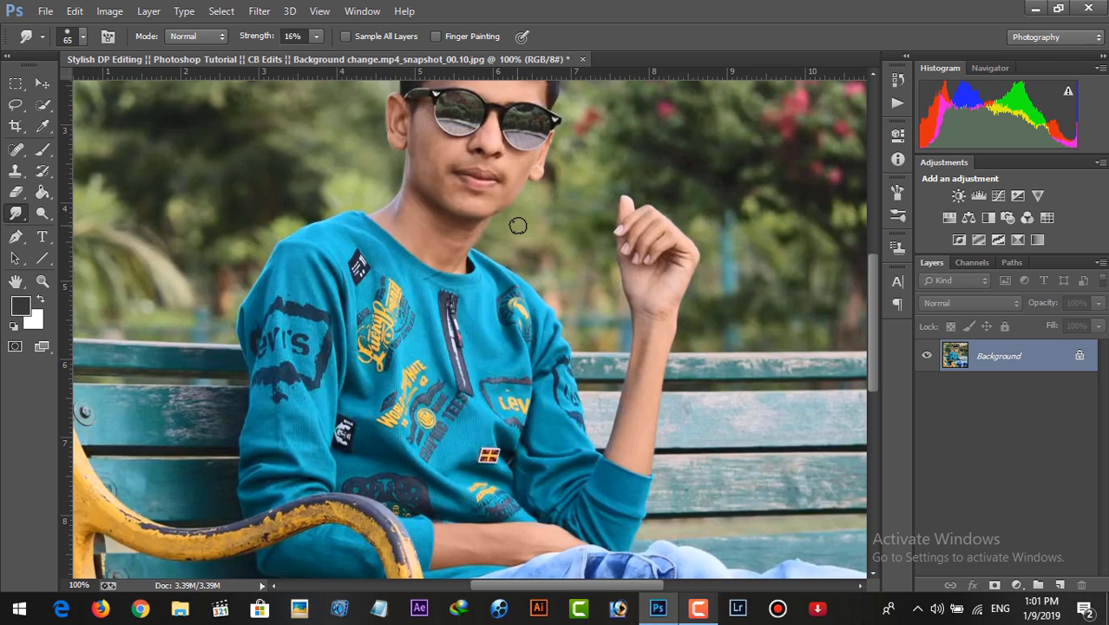
{"action": "scroll", "coordinate": [518, 226], "scroll_direction": "up", "scroll_amount": 2}
{"action": "scroll", "coordinate": [517, 225], "scroll_direction": "up", "scroll_amount": 1}
{"action": "key", "text": "ctrl+plus"}
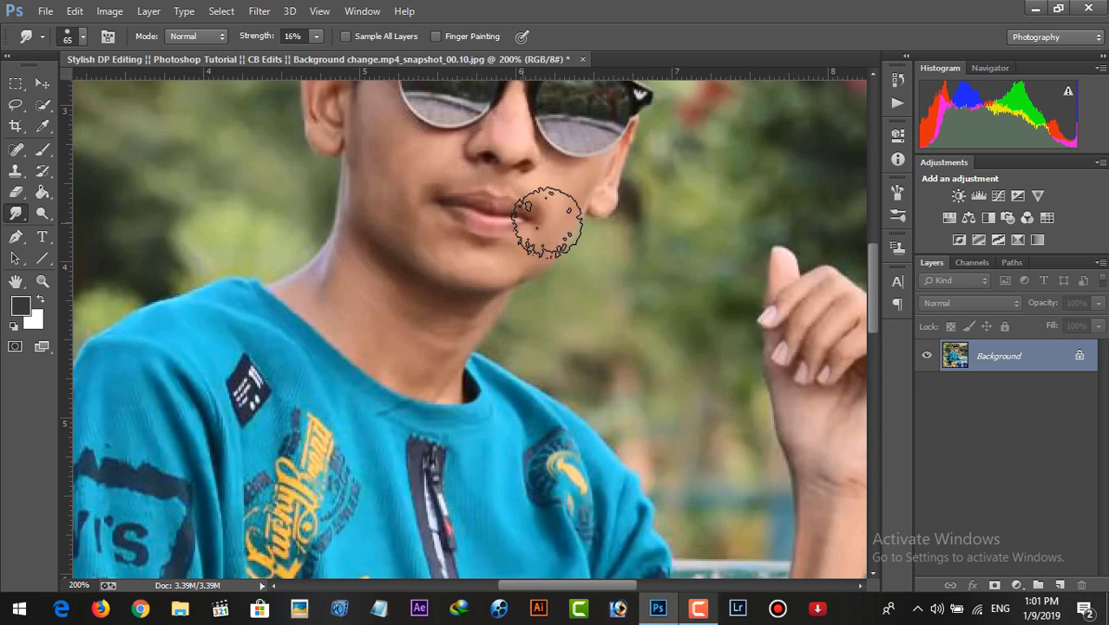
{"action": "scroll", "coordinate": [547, 222], "scroll_direction": "up", "scroll_amount": 3}
{"action": "key", "text": "ctrl+minus"}
{"action": "scroll", "coordinate": [512, 278], "scroll_direction": "up", "scroll_amount": 2}
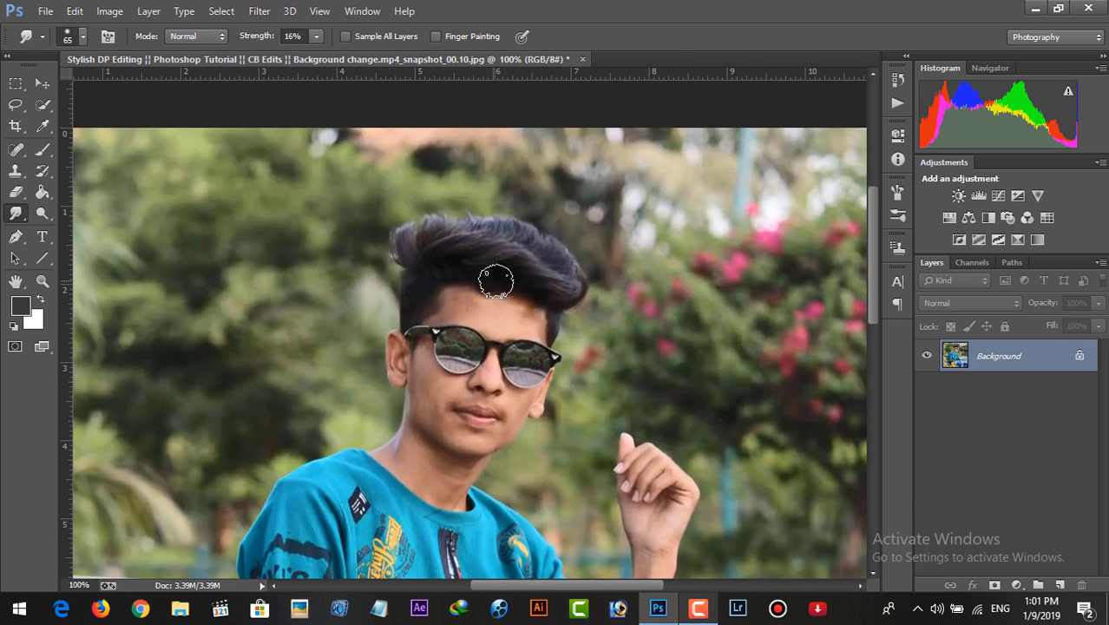
{"action": "key", "text": "bracketleft"}
{"action": "key", "text": "bracketleft"}
{"action": "key", "text": "bracketleft"}
{"action": "key", "text": "bracketleft"}
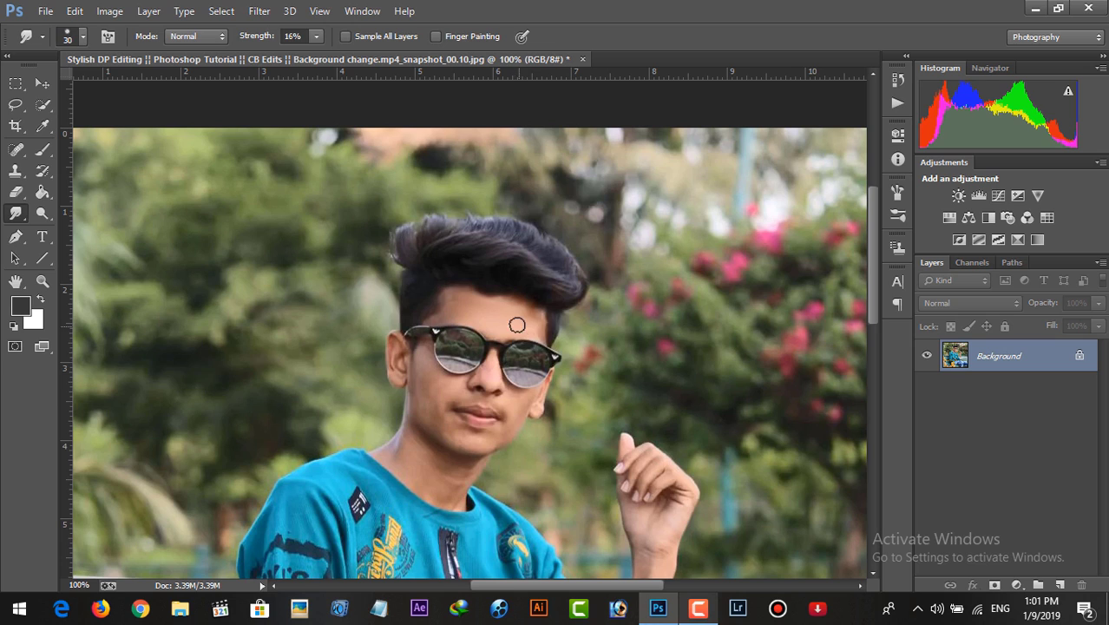
{"action": "key", "text": "bracketright"}
Step: Set smudge strength to 29% and soften the cheek skin
{"action": "left_click", "coordinate": [317, 36]}
{"action": "left_click_drag", "start_coordinate": [316, 54], "coordinate": [329, 57]}
{"action": "scroll", "coordinate": [468, 330], "scroll_direction": "down", "scroll_amount": 1}
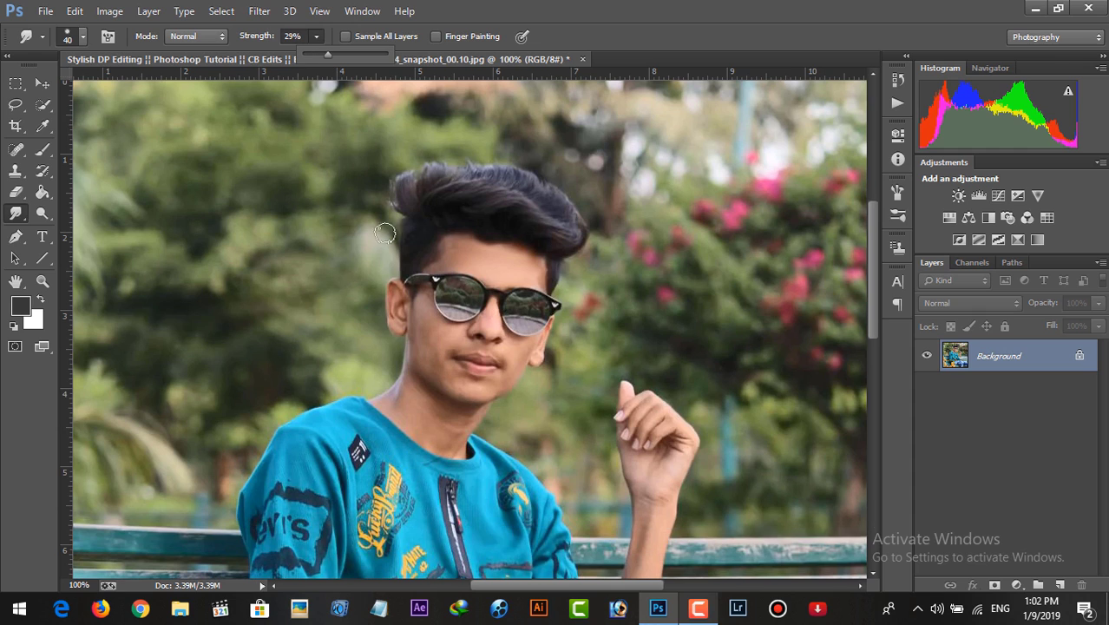
{"action": "left_click", "coordinate": [427, 328]}
{"action": "mouse_move", "coordinate": [425, 356]}
{"action": "left_mouse_down"}
{"action": "mouse_move", "coordinate": [430, 368]}
{"action": "mouse_move", "coordinate": [403, 386]}
{"action": "mouse_move", "coordinate": [433, 408]}
{"action": "mouse_move", "coordinate": [396, 403]}
{"action": "mouse_move", "coordinate": [453, 446]}
{"action": "left_mouse_up"}
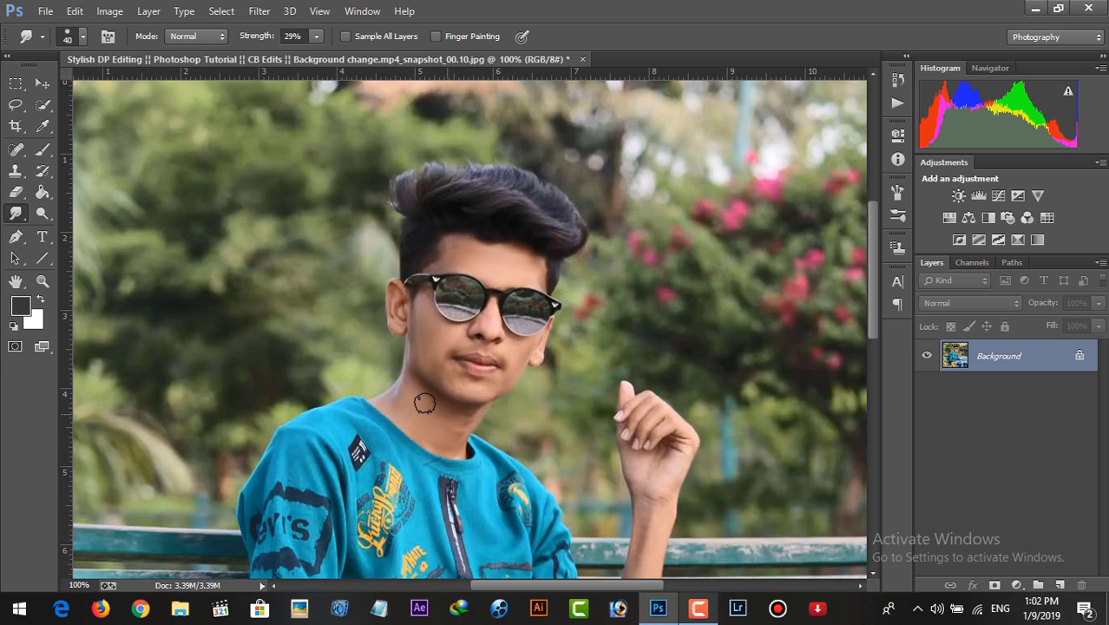
Step: Smudge the chin, forehead and hand with a 30–40 px brush, then zoom out to the whole photo
{"action": "key", "text": "bracketleft"}
{"action": "key", "text": "bracketleft"}
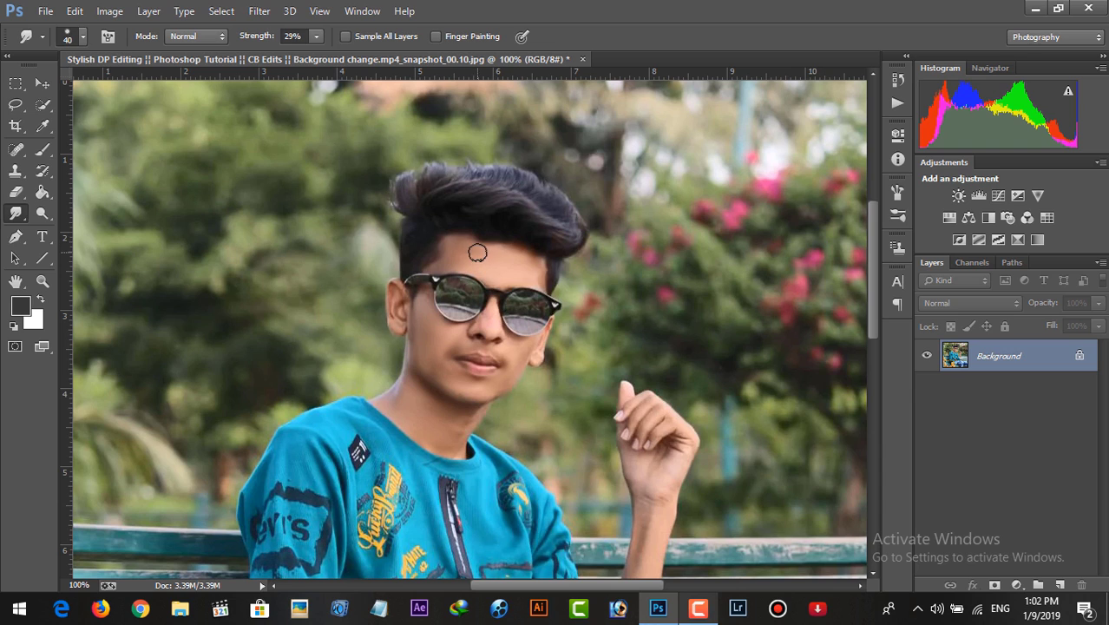
{"action": "key", "text": "bracketright"}
{"action": "key", "text": "bracketright"}
{"action": "key", "text": "bracketright"}
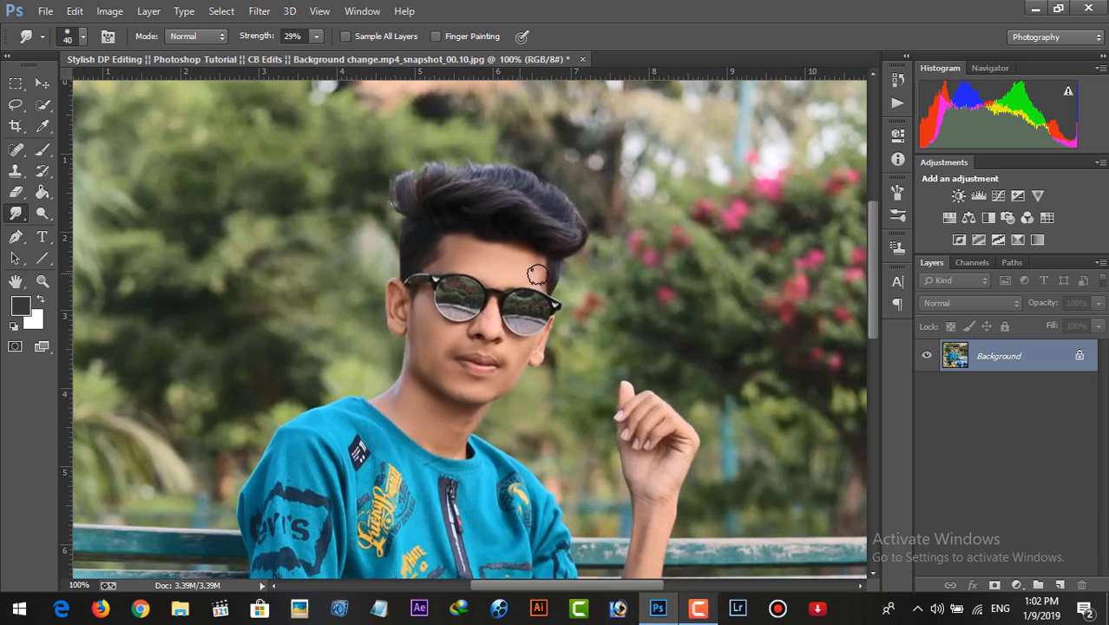
{"action": "scroll", "coordinate": [510, 276], "scroll_direction": "down", "scroll_amount": 2}
{"action": "key", "text": "bracketleft"}
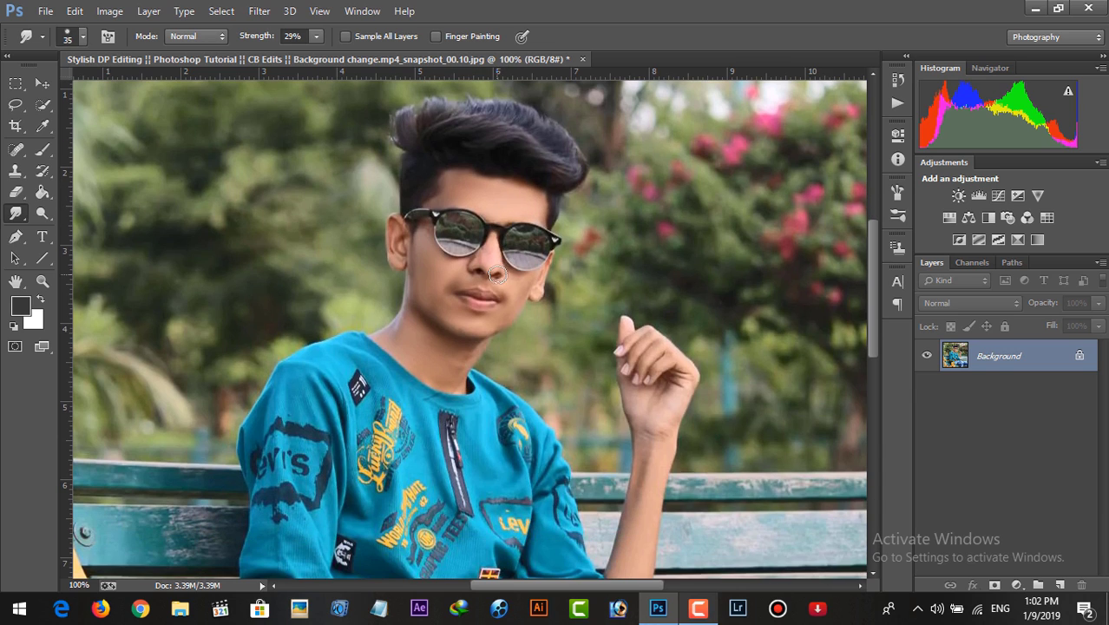
{"action": "scroll", "coordinate": [649, 458], "scroll_direction": "down", "scroll_amount": 2}
{"action": "scroll", "coordinate": [649, 457], "scroll_direction": "down", "scroll_amount": 1}
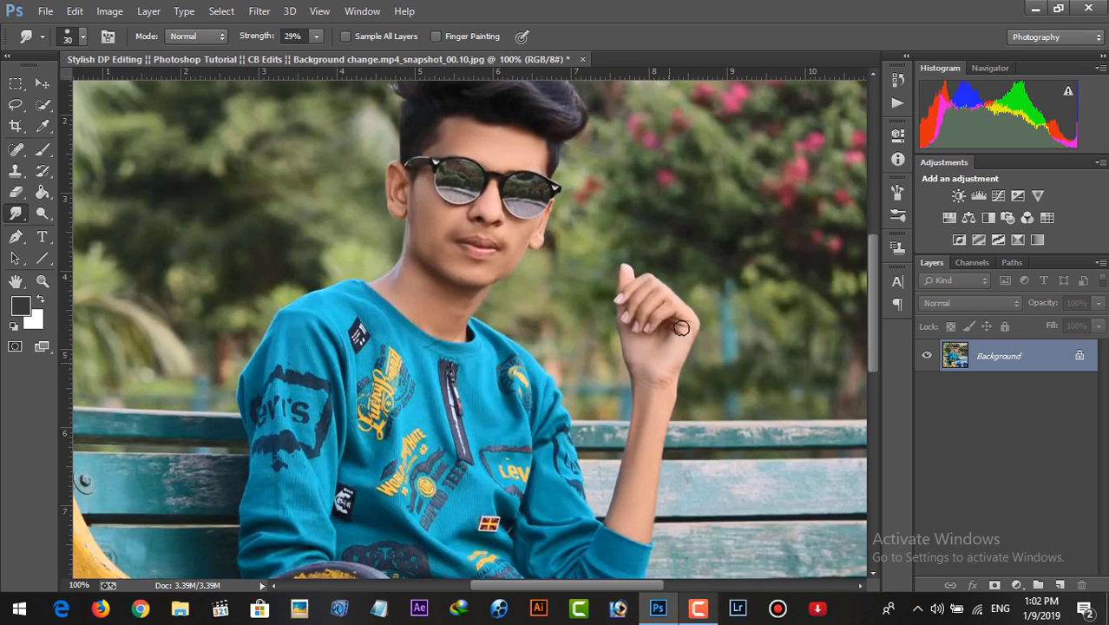
{"action": "scroll", "coordinate": [641, 278], "scroll_direction": "up", "scroll_amount": 2}
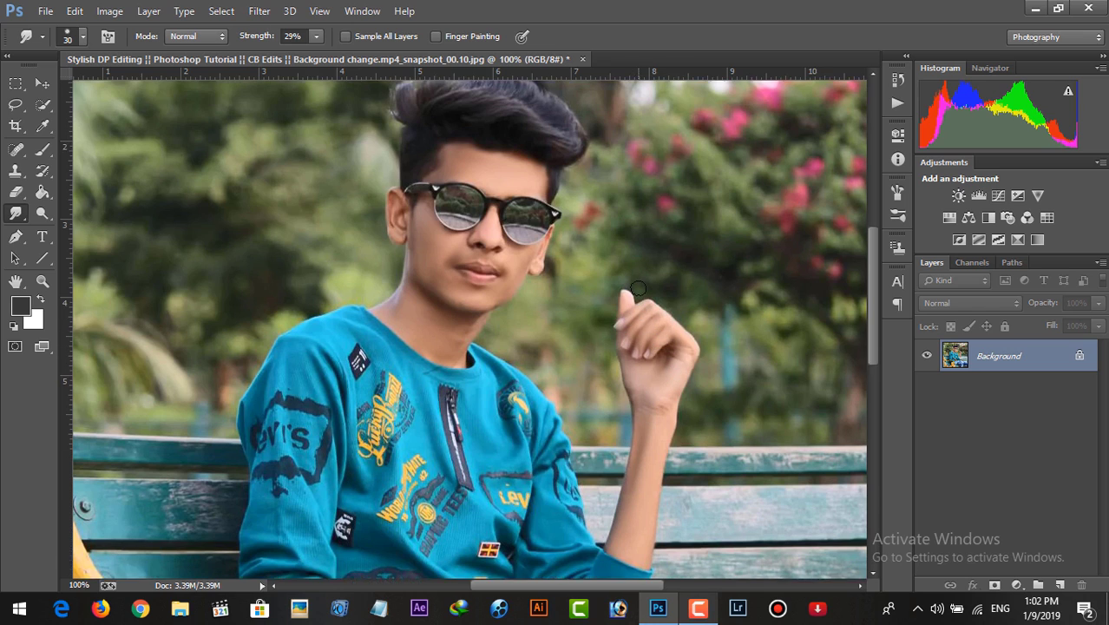
{"action": "scroll", "coordinate": [607, 260], "scroll_direction": "up", "scroll_amount": 2}
{"action": "key", "text": "bracketright"}
{"action": "key", "text": "bracketright"}
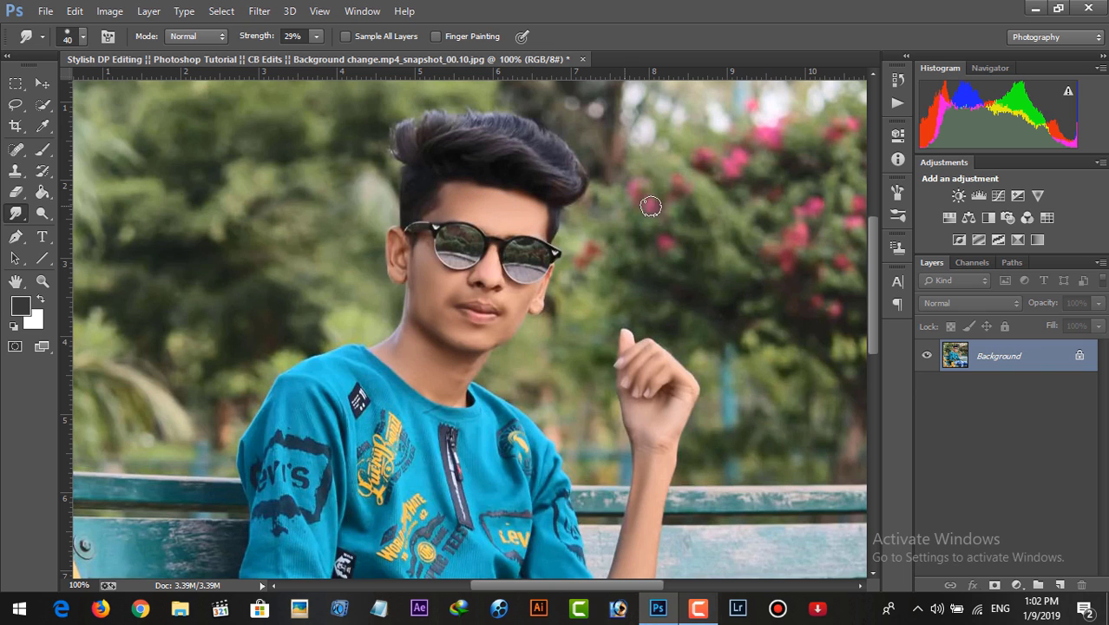
{"action": "key", "text": "ctrl+minus"}
{"action": "key", "text": "ctrl+minus"}
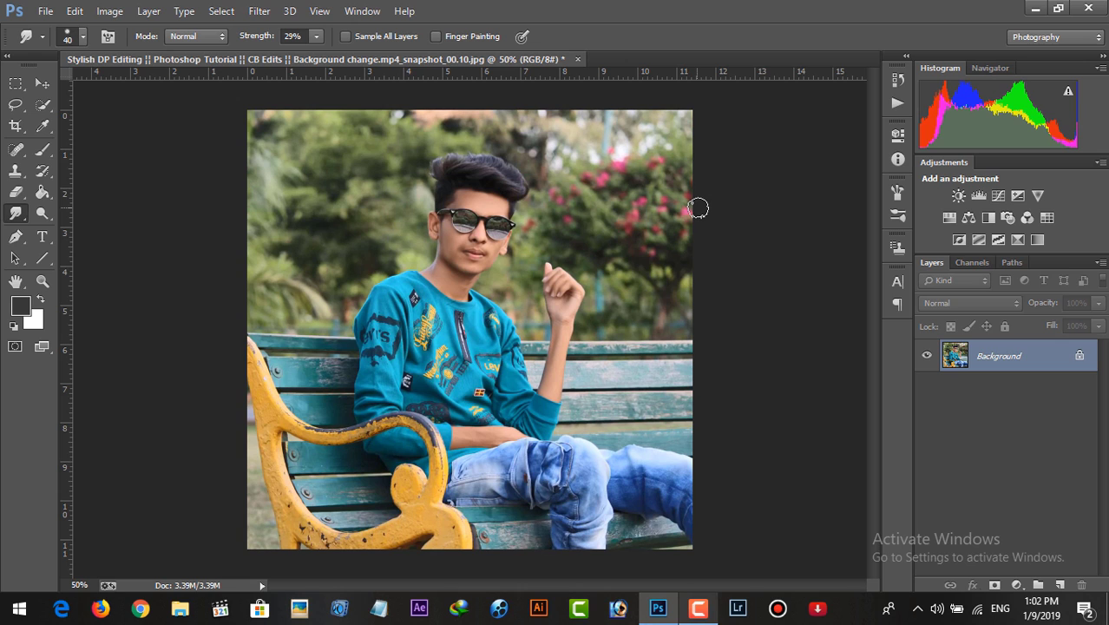
Step: Launch the SkinFiner filter and zoom its preview to 1:1 on the face
{"action": "left_click", "coordinate": [258, 10]}
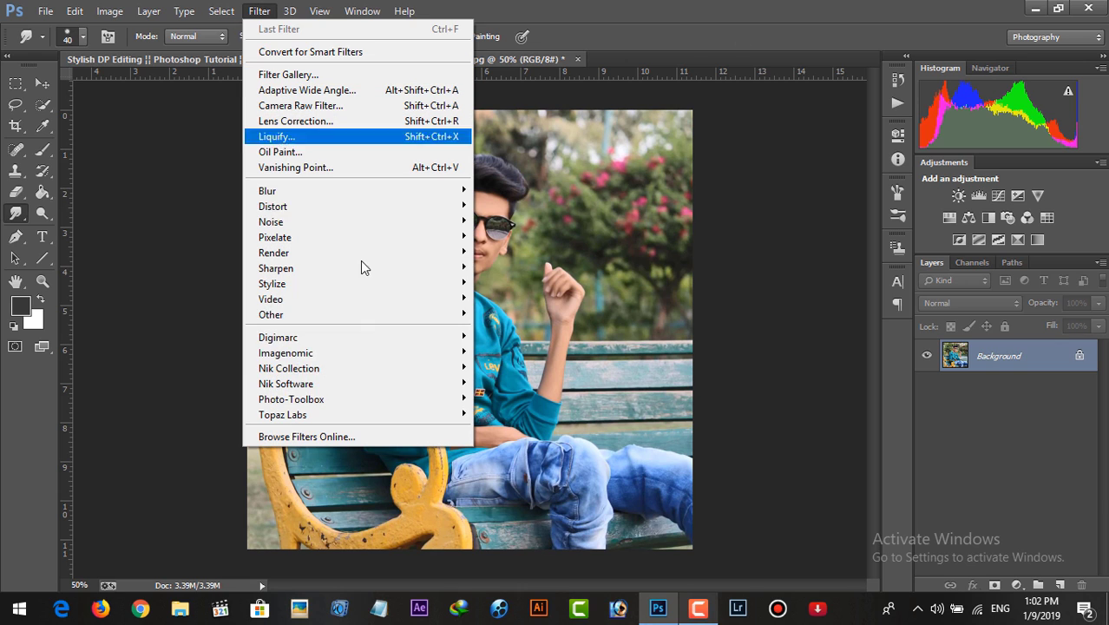
{"action": "mouse_move", "coordinate": [292, 399]}
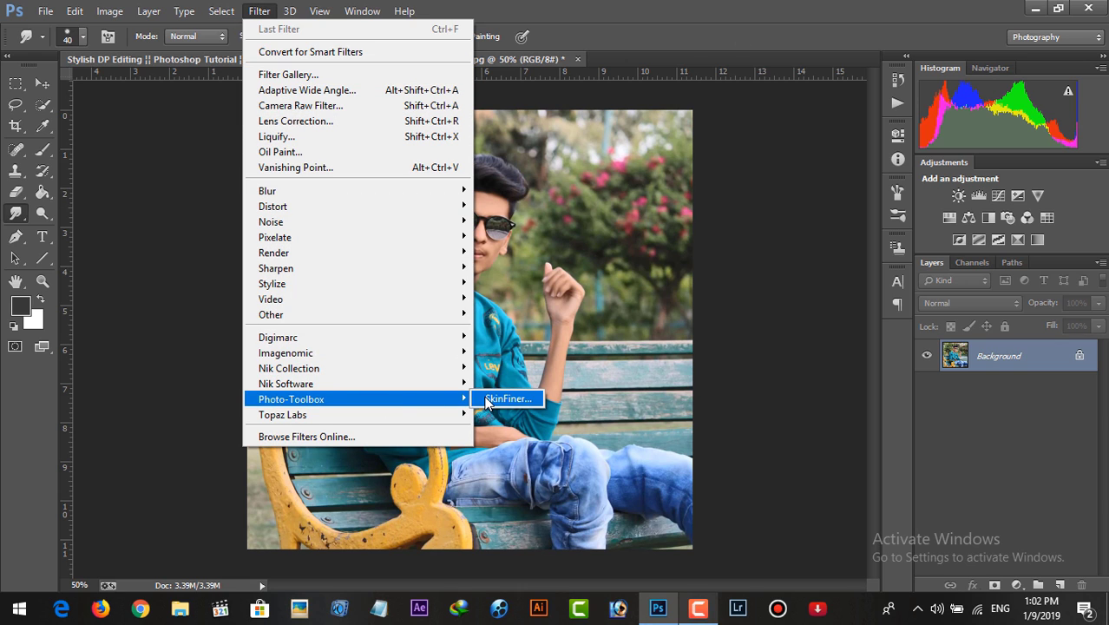
{"action": "left_click", "coordinate": [507, 398]}
{"action": "left_click", "coordinate": [697, 607]}
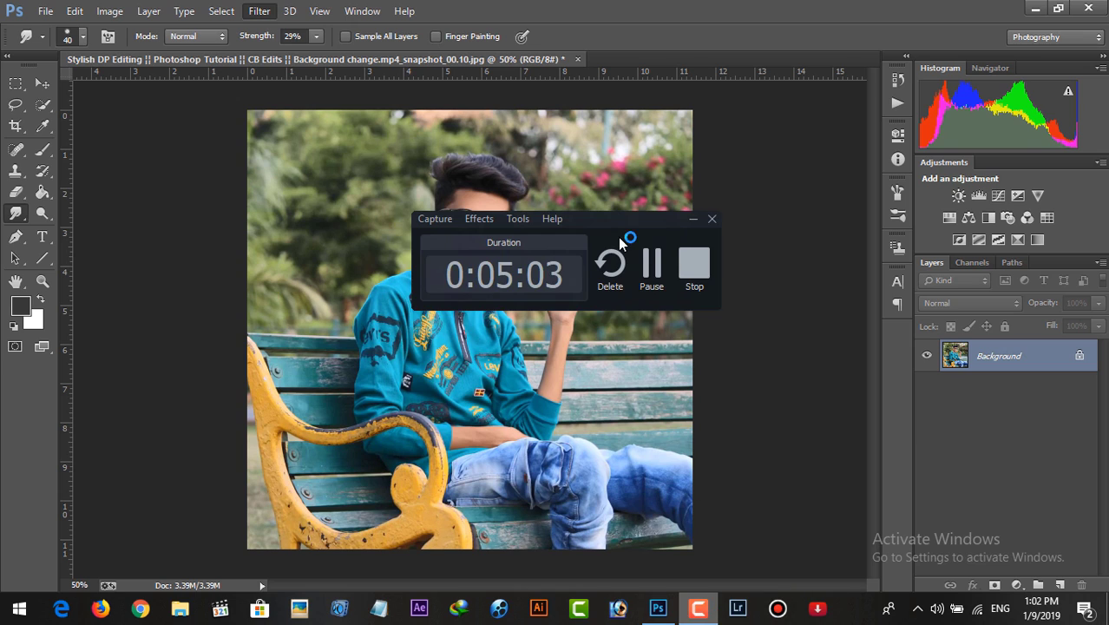
{"action": "left_click", "coordinate": [692, 219]}
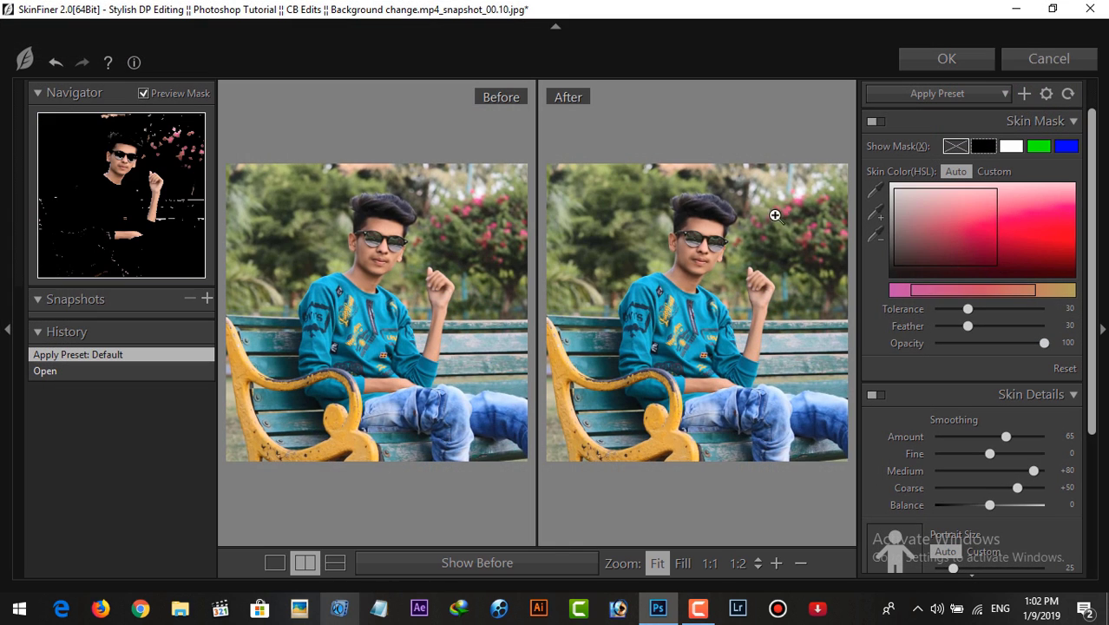
{"action": "left_click", "coordinate": [725, 240]}
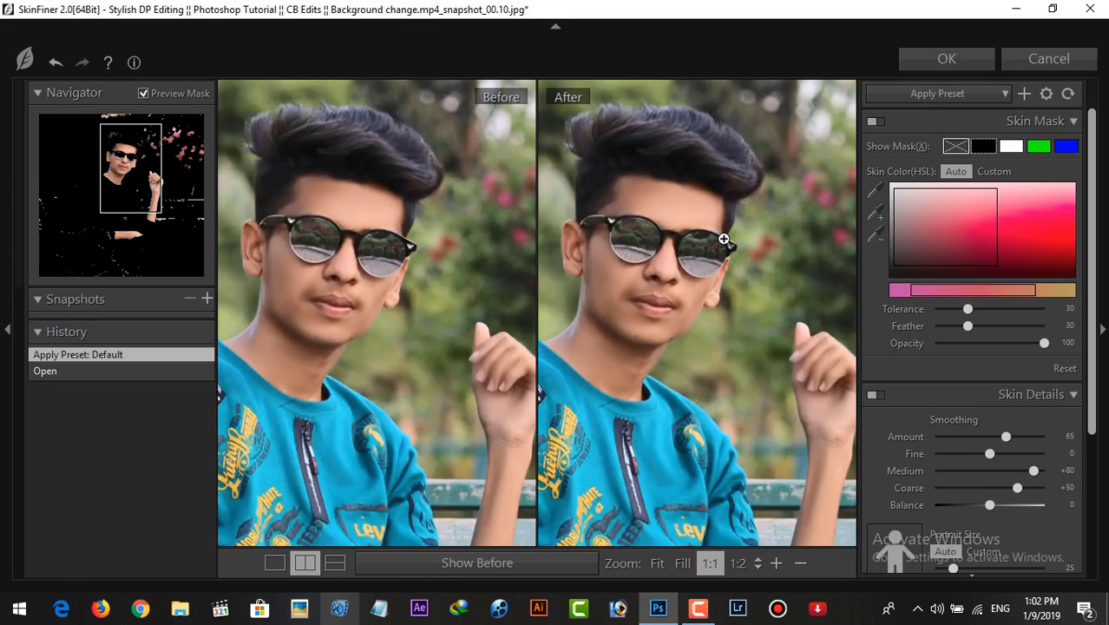
Step: Set Skin Tone Brightness to +70 and apply SkinFiner to the portrait
{"action": "scroll", "coordinate": [1014, 462], "scroll_direction": "down", "scroll_amount": 2}
{"action": "scroll", "coordinate": [1003, 420], "scroll_direction": "down", "scroll_amount": 3}
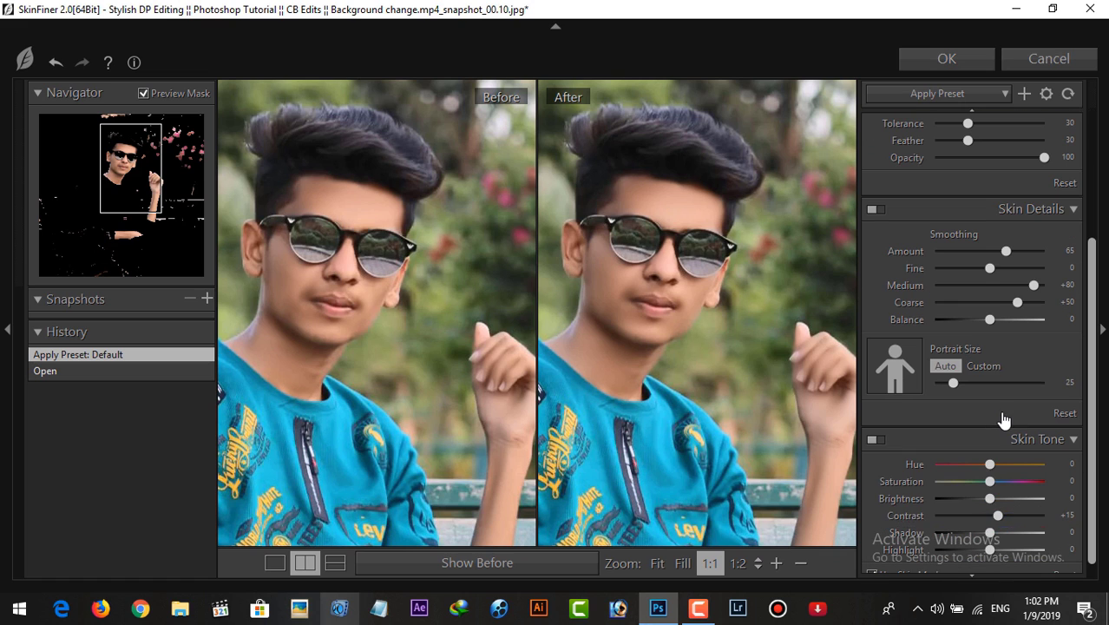
{"action": "left_click_drag", "start_coordinate": [990, 498], "coordinate": [1028, 499]}
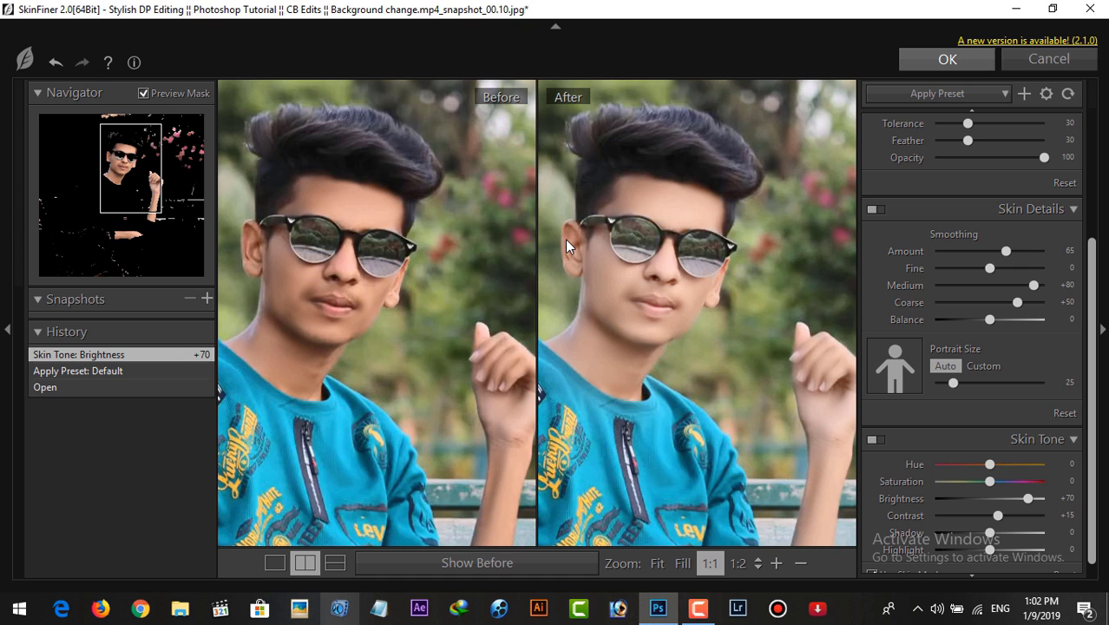
{"action": "left_click", "coordinate": [935, 60]}
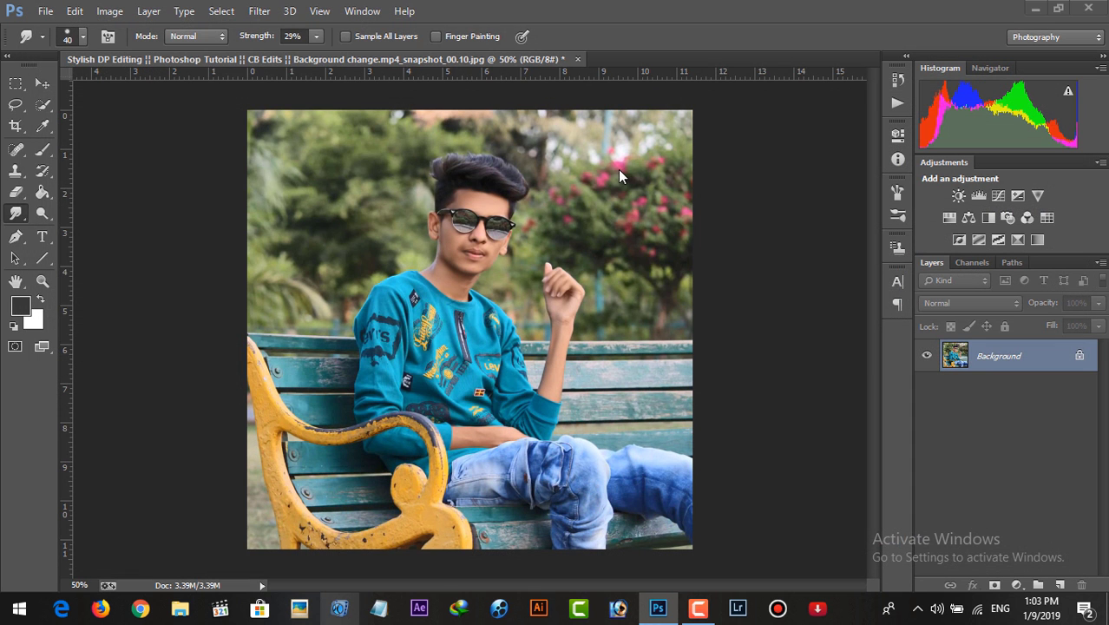